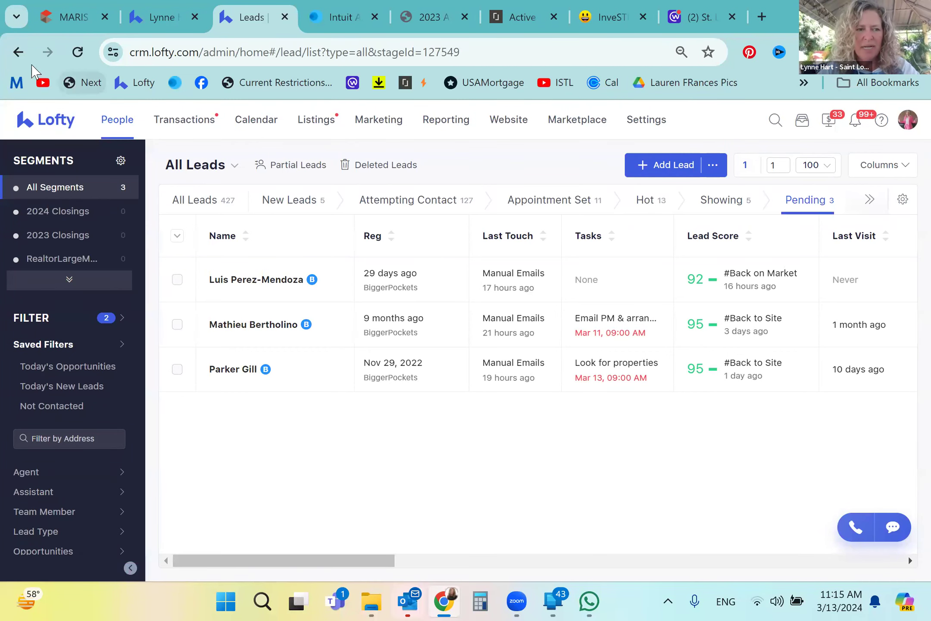
# - Return to the lead's profile and examine the pipeline stages available for the lead
pyautogui.click(17, 52)
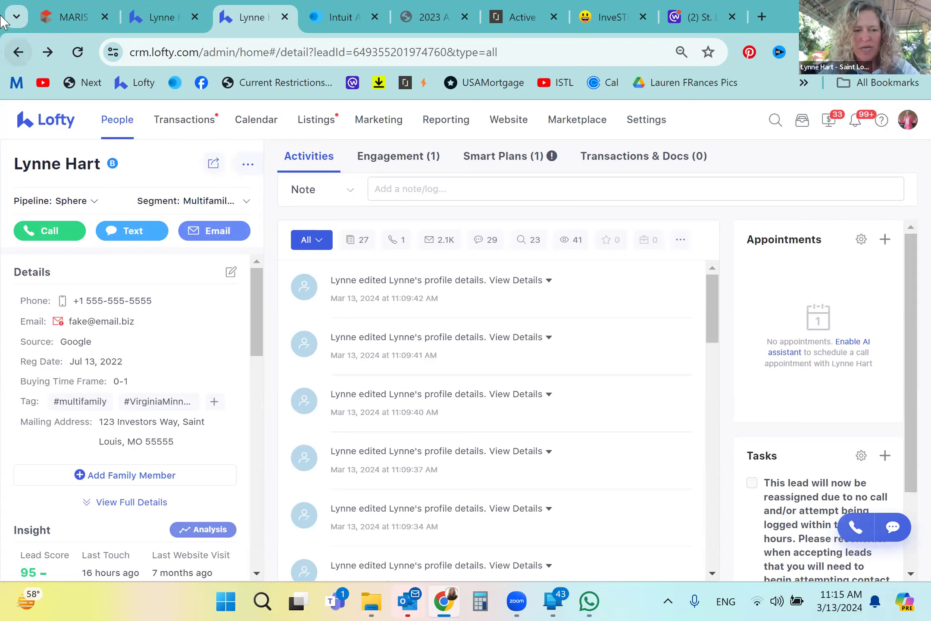
pyautogui.click(96, 207)
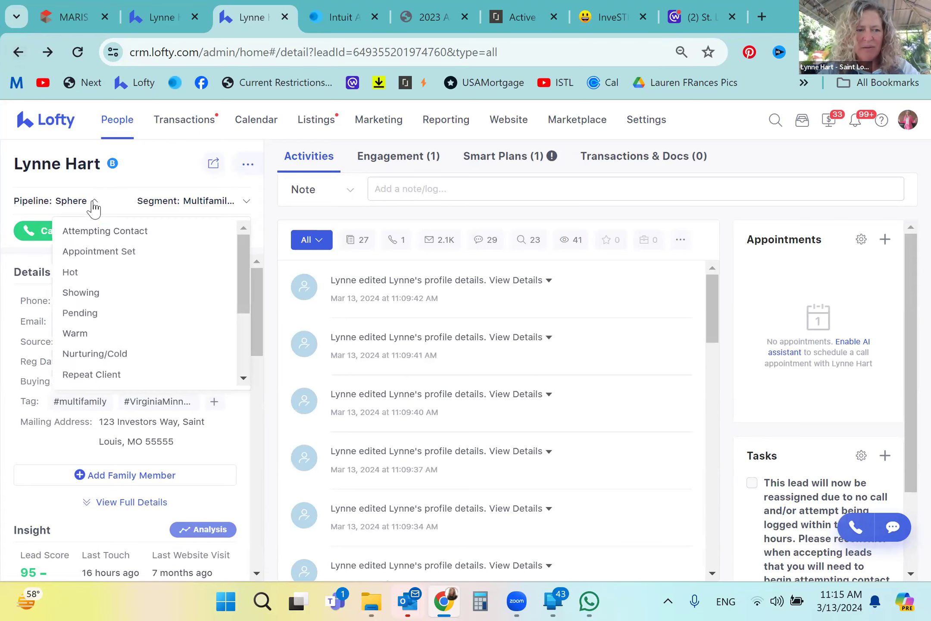
pyautogui.scroll(-3, 121, 374)
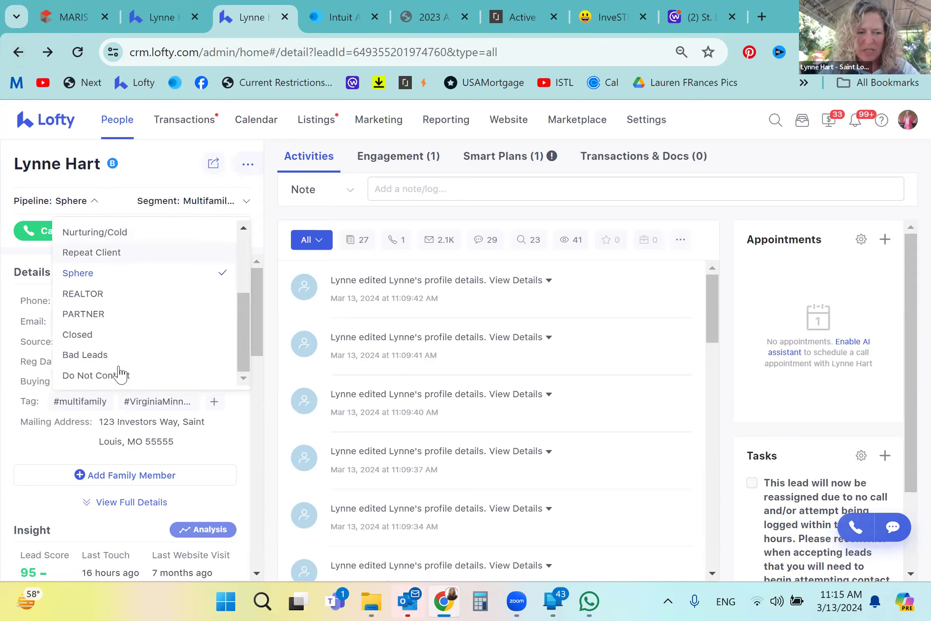
pyautogui.scroll(3, 121, 374)
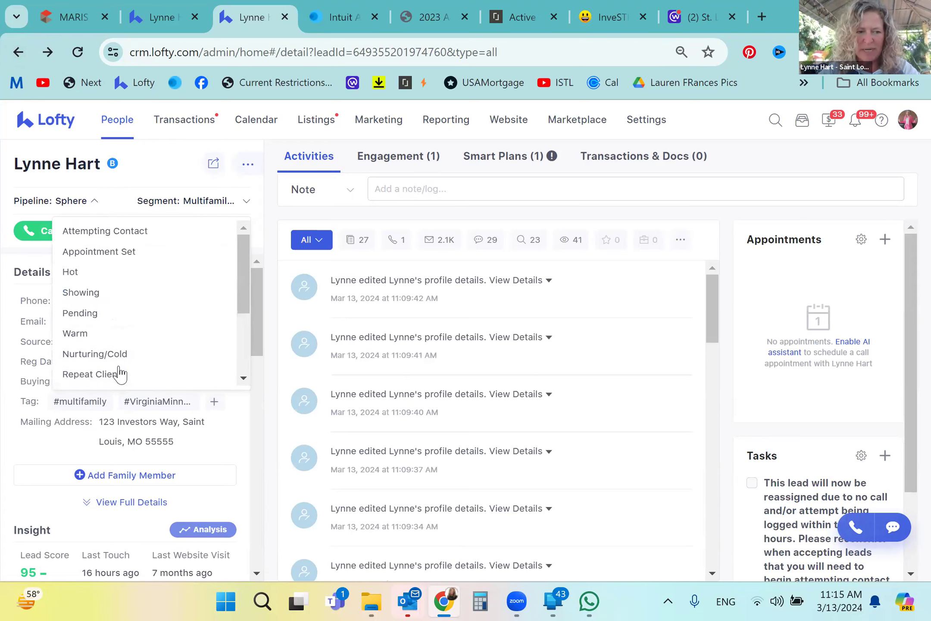
pyautogui.click(159, 171)
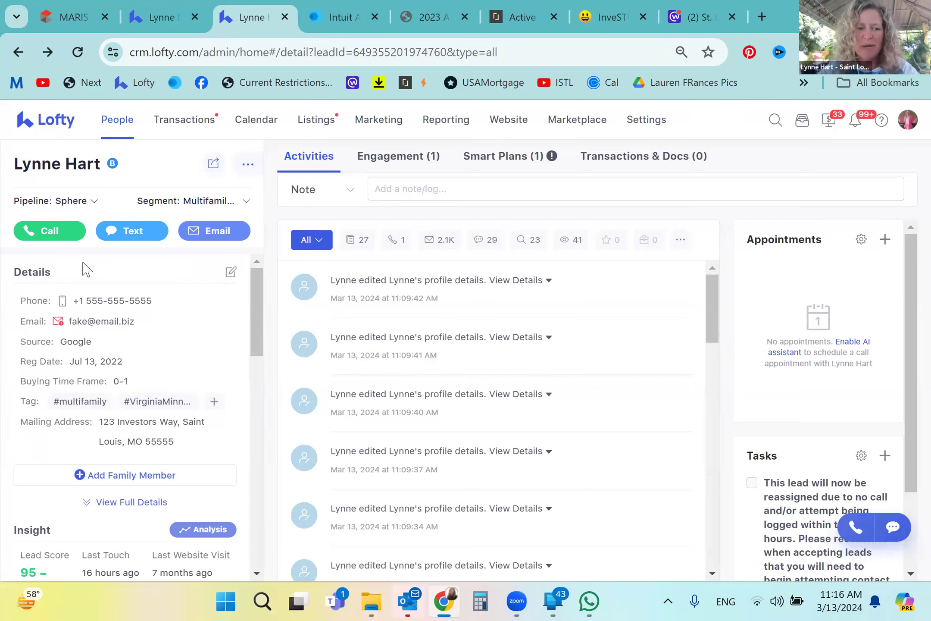
# - Start a call to the lead and minimize the dialer after checking its note and text message fields
pyautogui.click(50, 233)
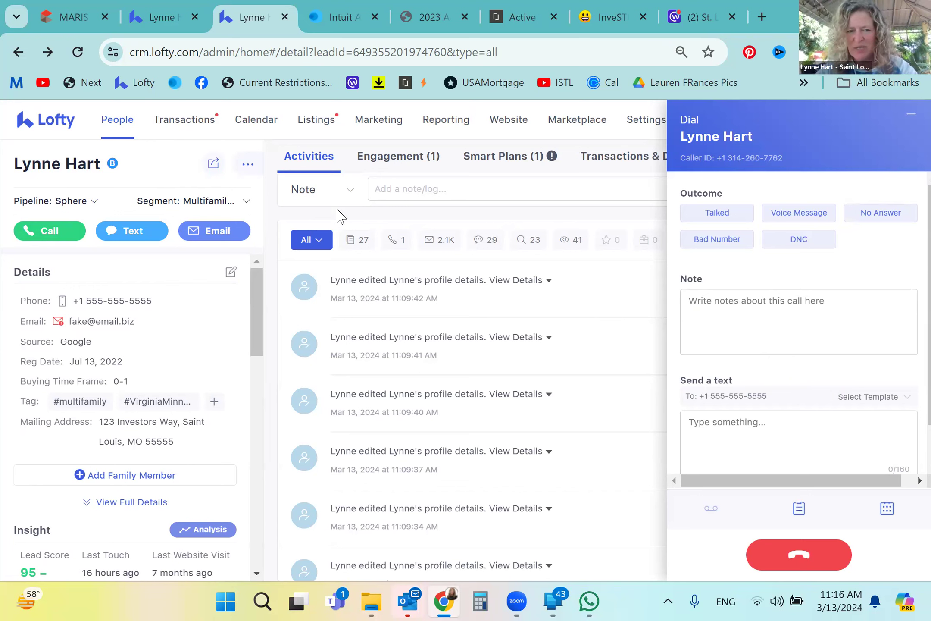
pyautogui.click(742, 316)
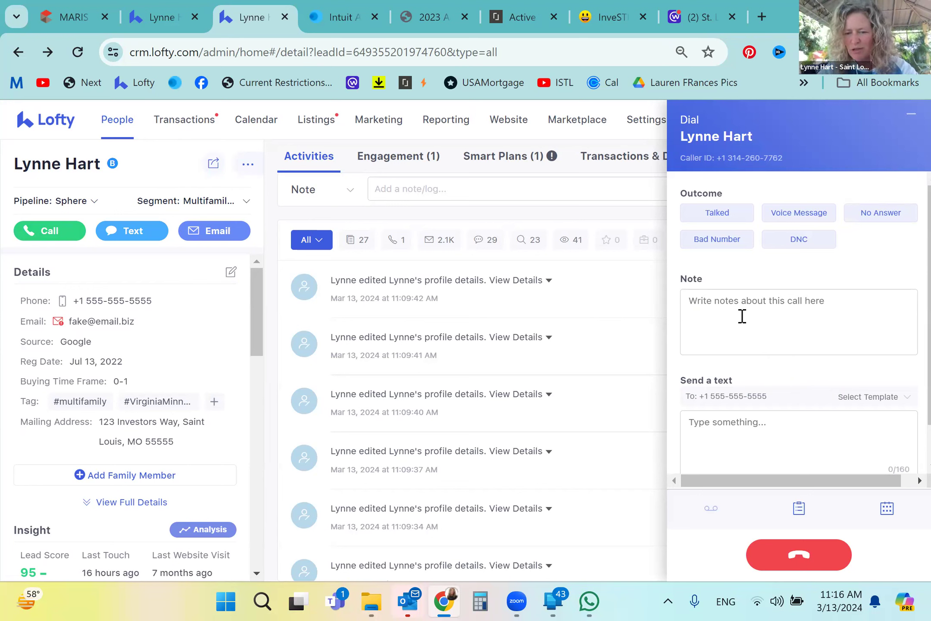
pyautogui.click(737, 430)
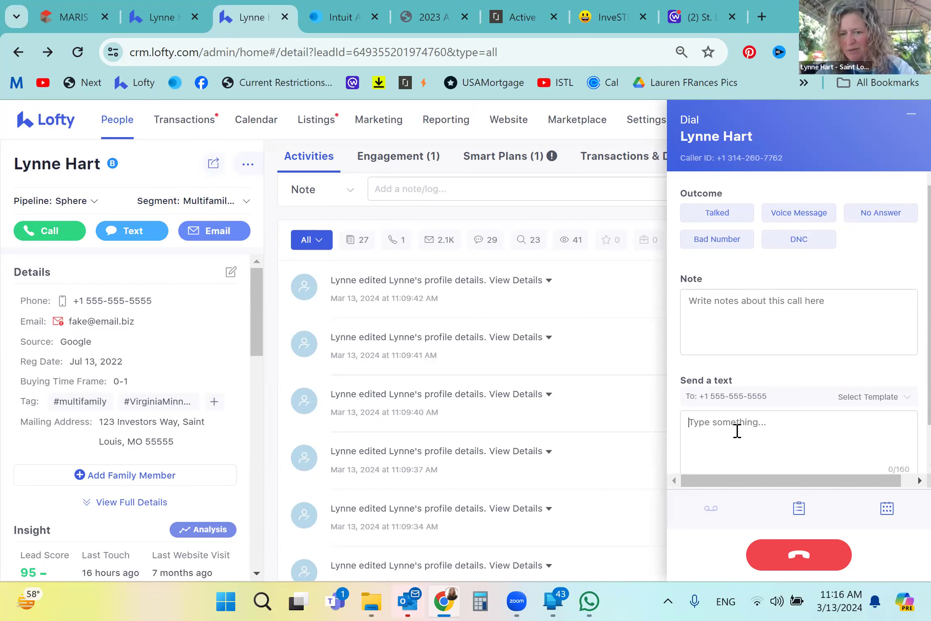
pyautogui.scroll(-1, 811, 434)
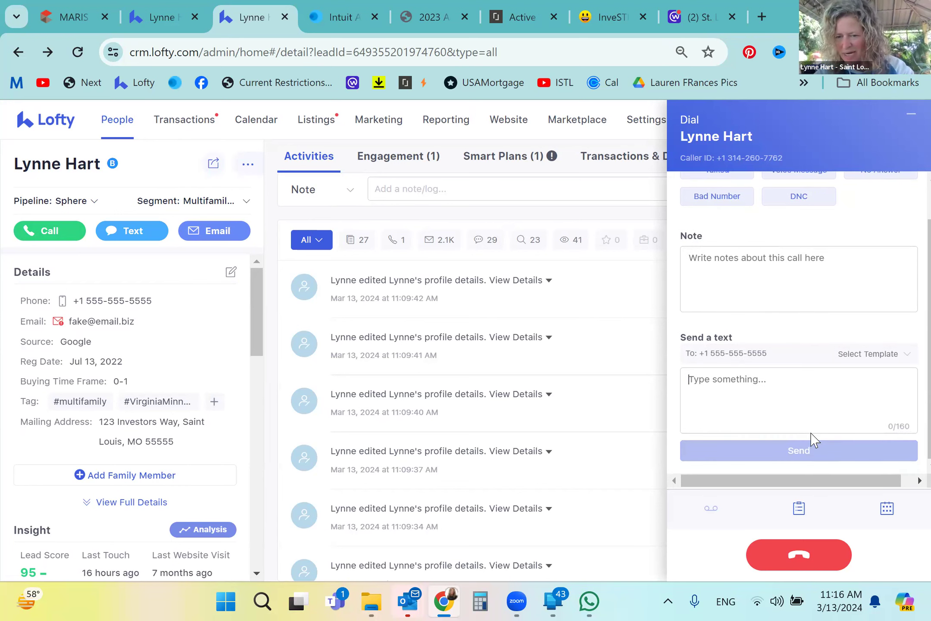
pyautogui.scroll(1, 812, 438)
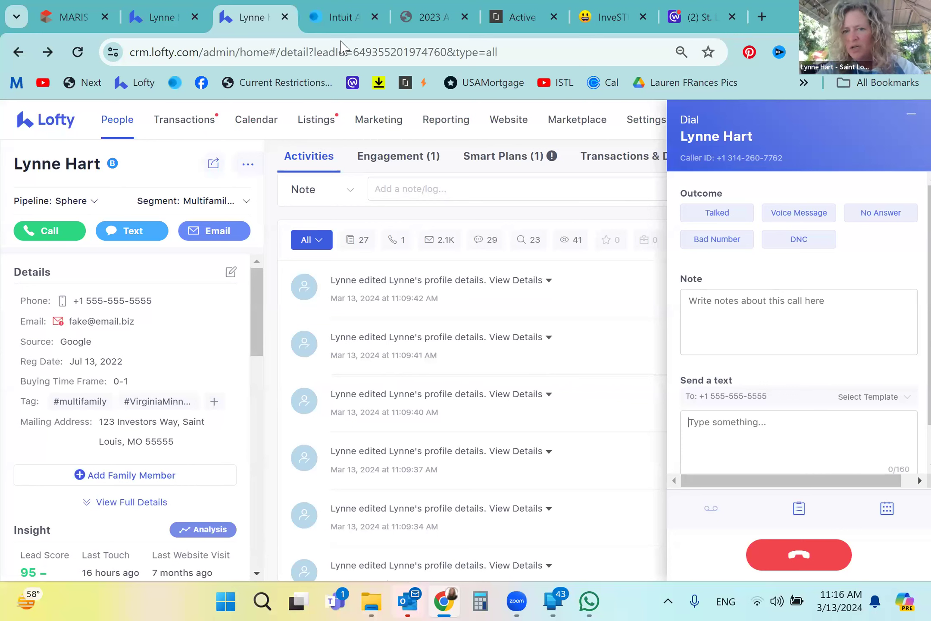
pyautogui.moveTo(612, 235); pyautogui.dragTo(906, 122)
pyautogui.click(907, 121)
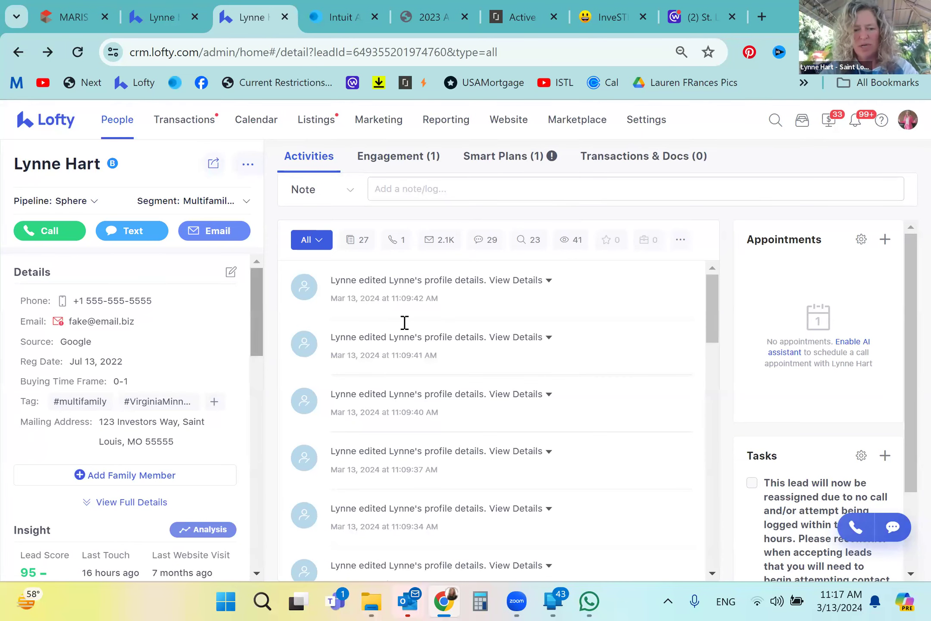
# - Look through the older emails in the lead's activity timeline and dismiss the call result form without saving it
pyautogui.scroll(-10, 407, 387)
pyautogui.scroll(-15, 407, 387)
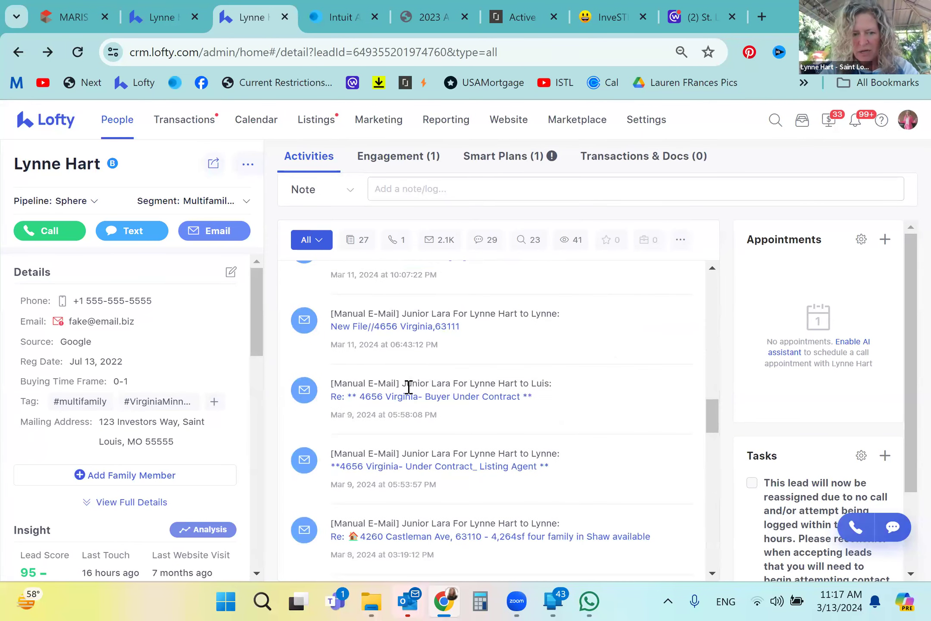
pyautogui.scroll(-10, 408, 387)
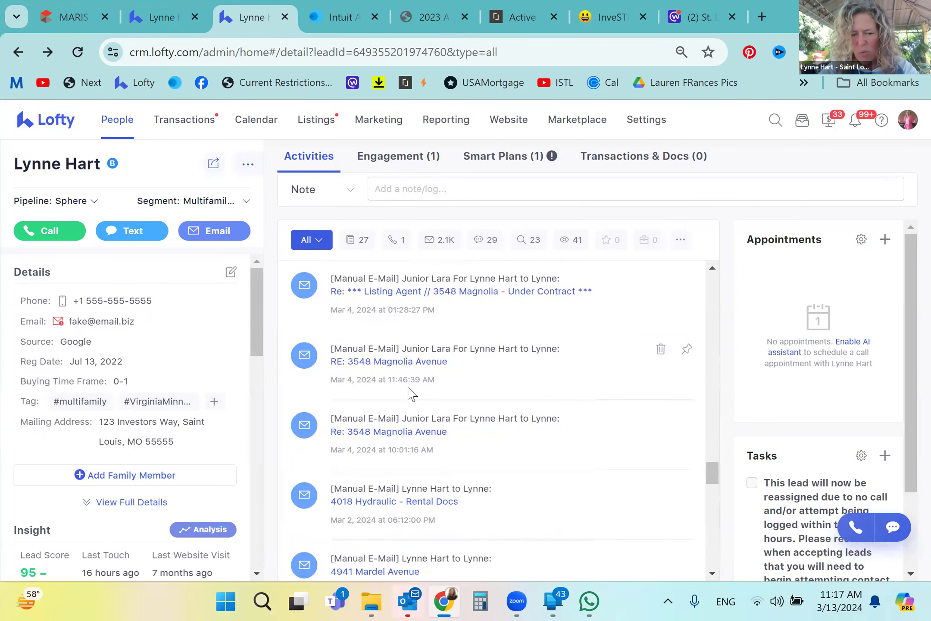
pyautogui.scroll(-10, 504, 444)
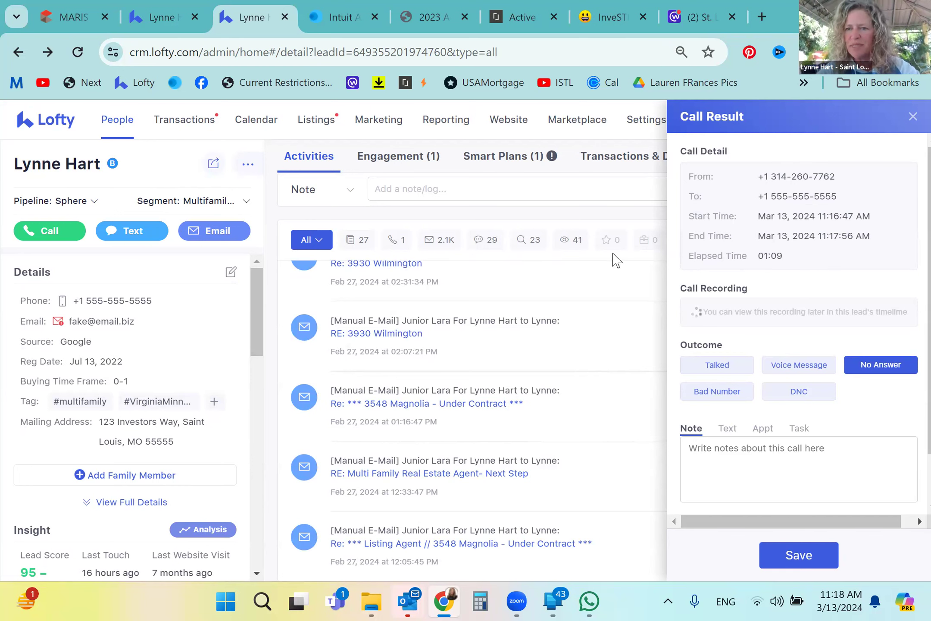
pyautogui.click(911, 117)
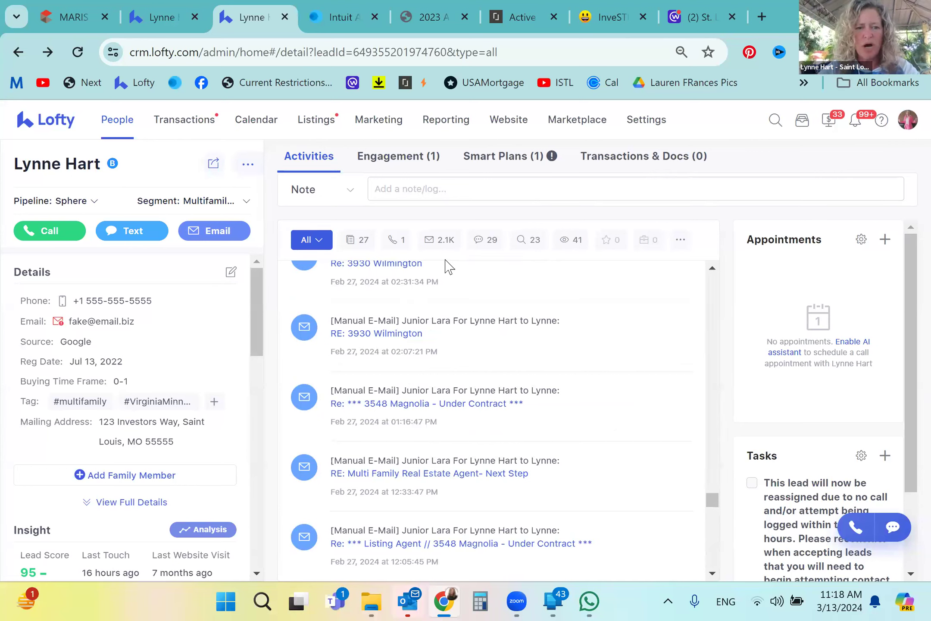
# - Check the lead's pipeline stage options and read the open reassignment task
pyautogui.click(93, 203)
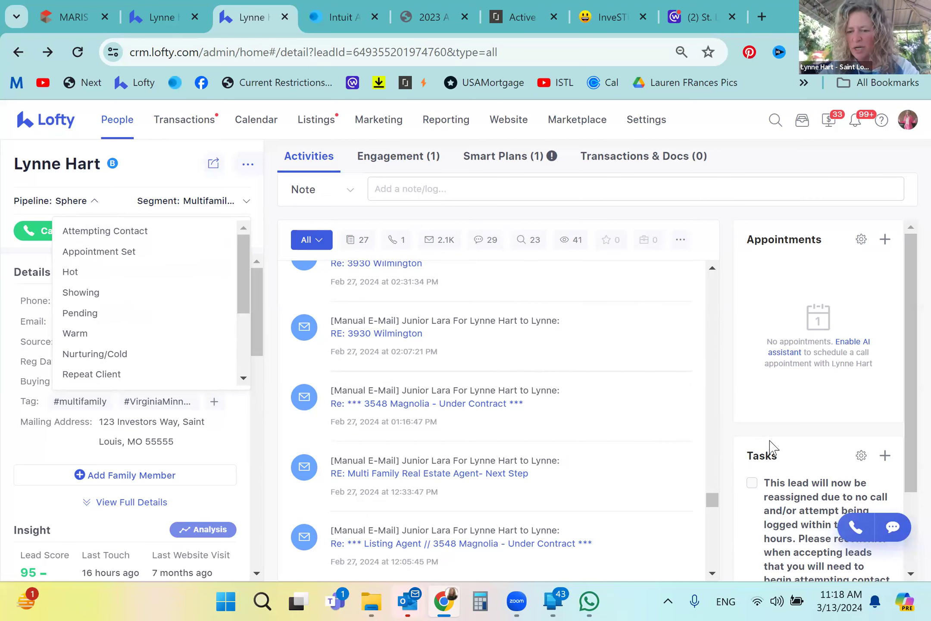
pyautogui.scroll(-2, 772, 442)
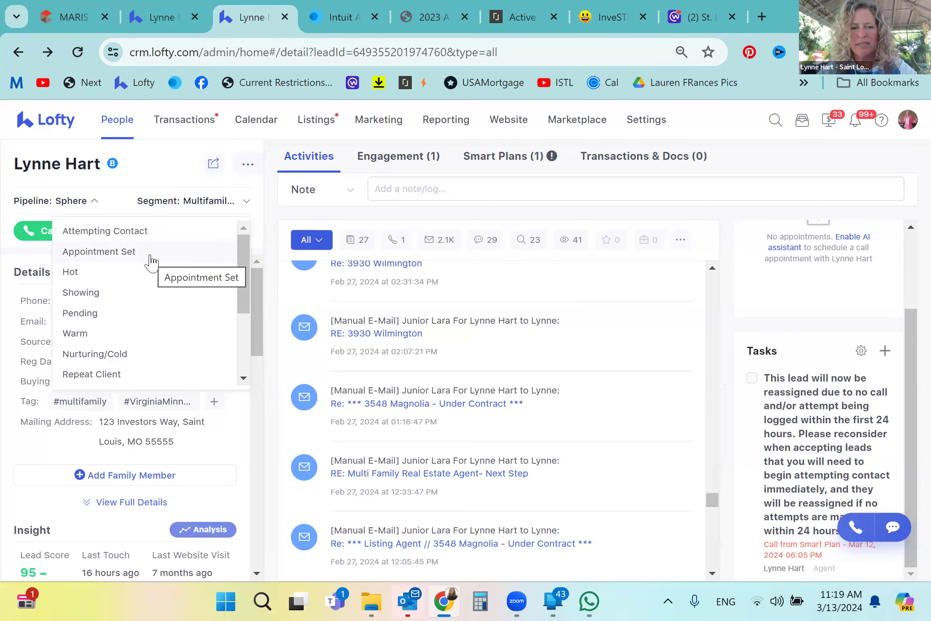
pyautogui.click(164, 168)
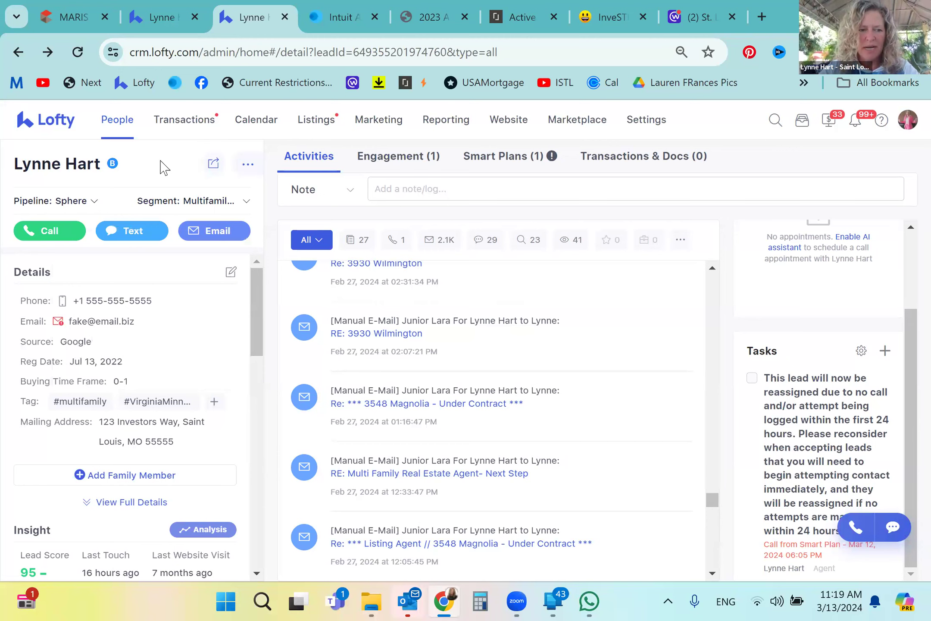
# - Start a new email to the lead and browse the email templates in the 1.New Leads folder
pyautogui.click(217, 233)
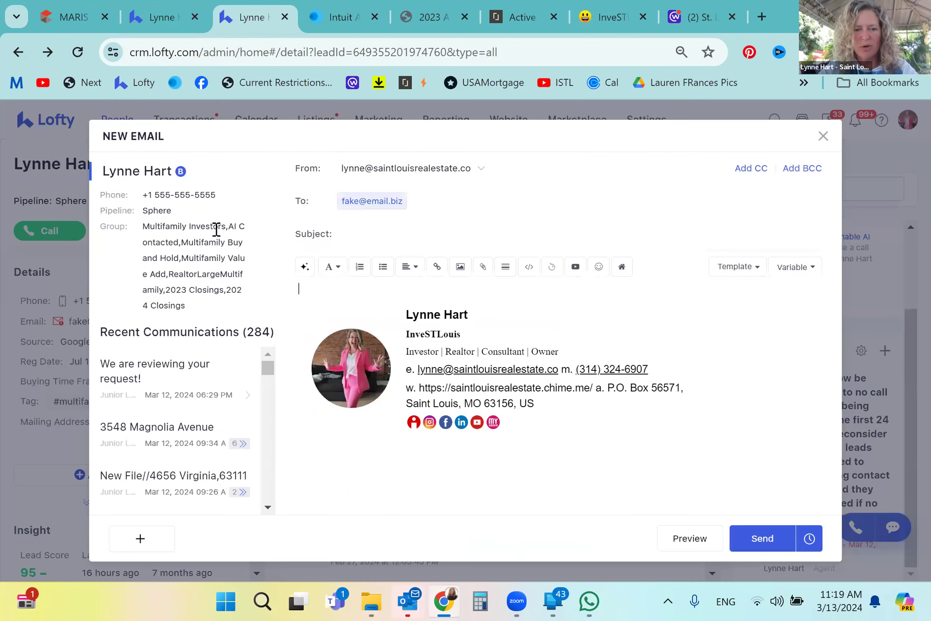
pyautogui.click(757, 270)
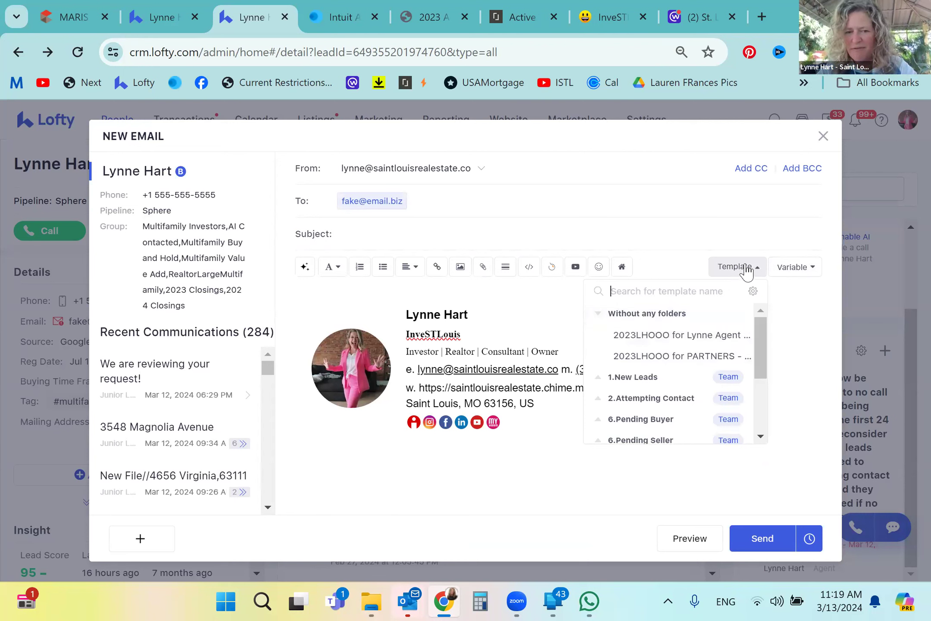
pyautogui.scroll(-2, 659, 360)
pyautogui.scroll(-2, 658, 354)
pyautogui.scroll(1, 657, 360)
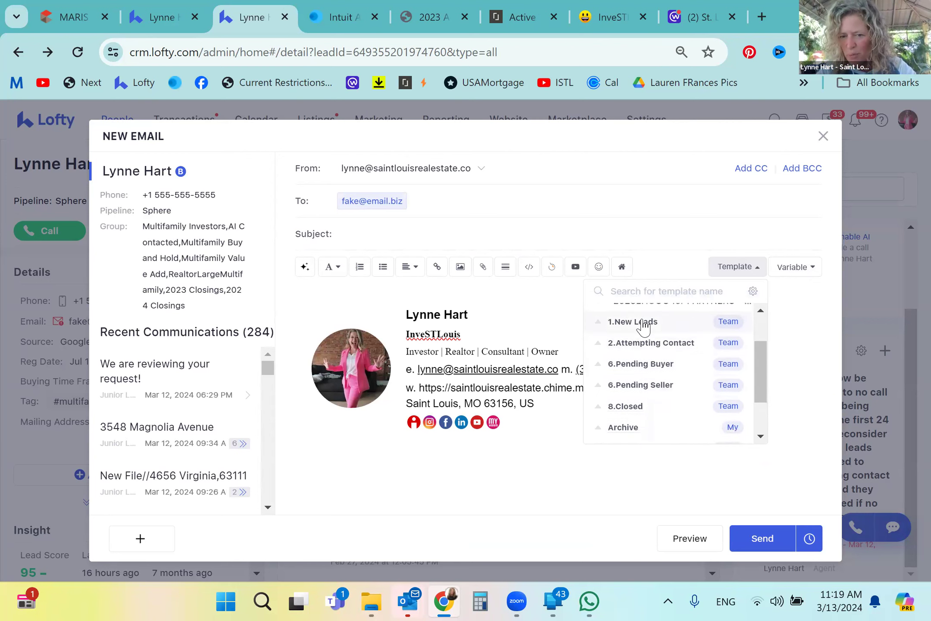
pyautogui.click(637, 330)
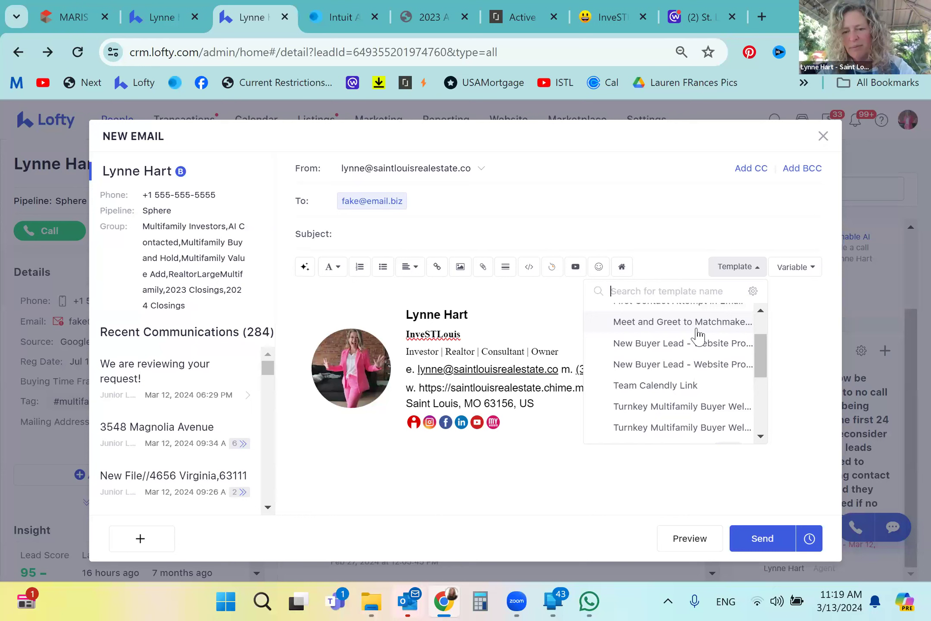
# - Fill the email with the Attempting Contact no-response template from the 2.Attempting Contact folder and read its text
pyautogui.click(751, 272)
pyautogui.click(753, 272)
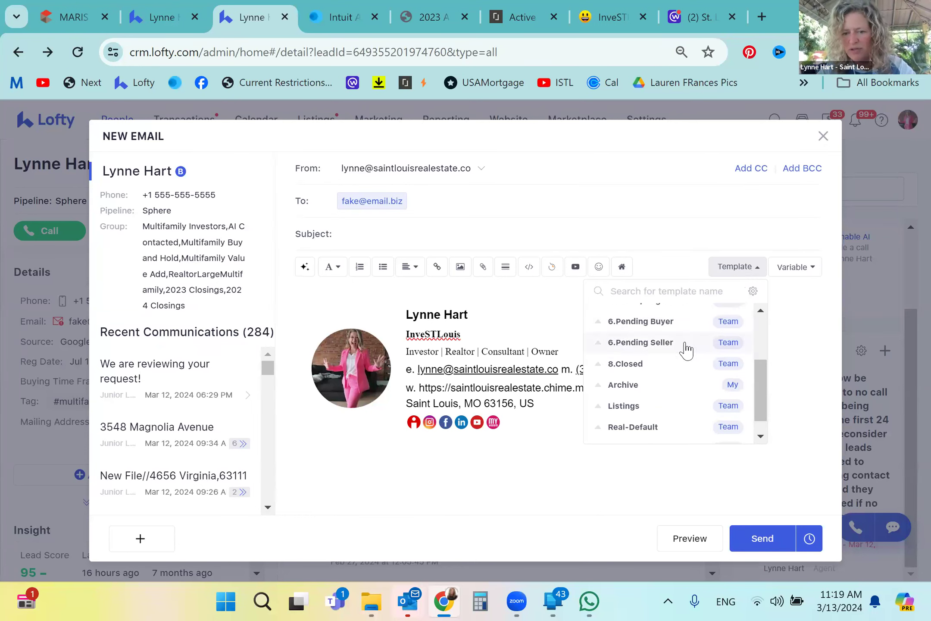
pyautogui.scroll(2, 686, 349)
pyautogui.click(632, 400)
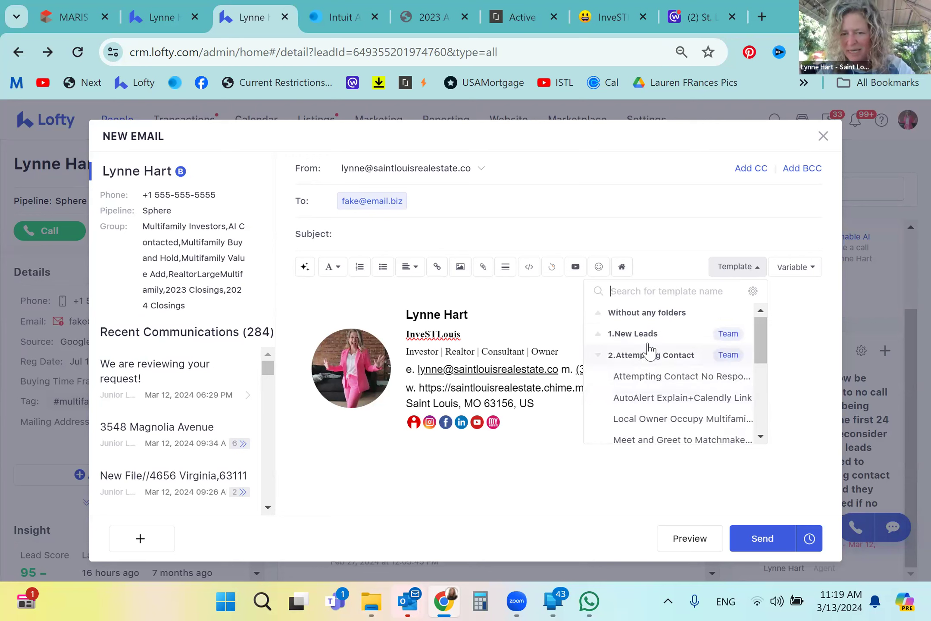
pyautogui.click(654, 380)
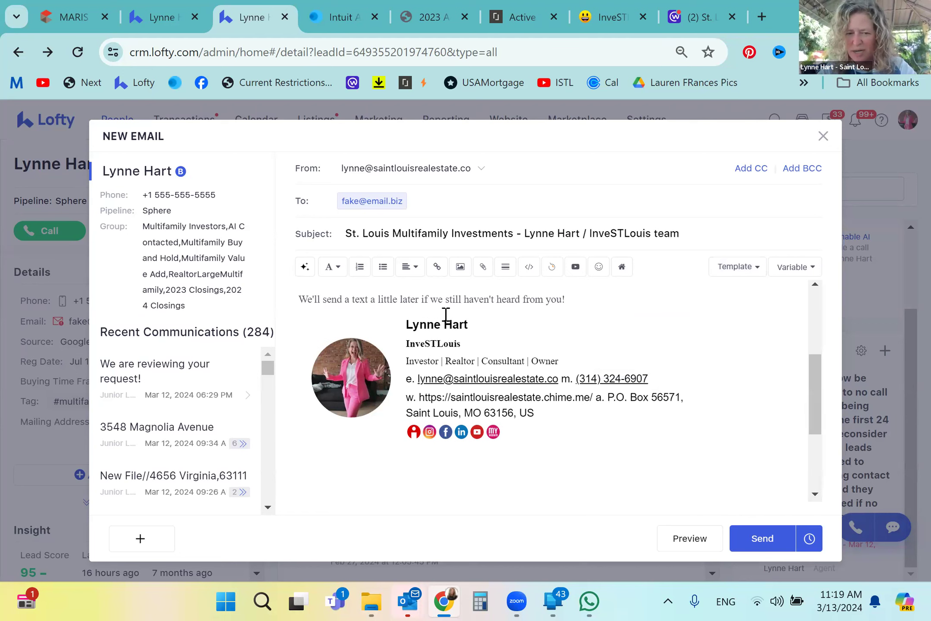
pyautogui.scroll(4, 569, 304)
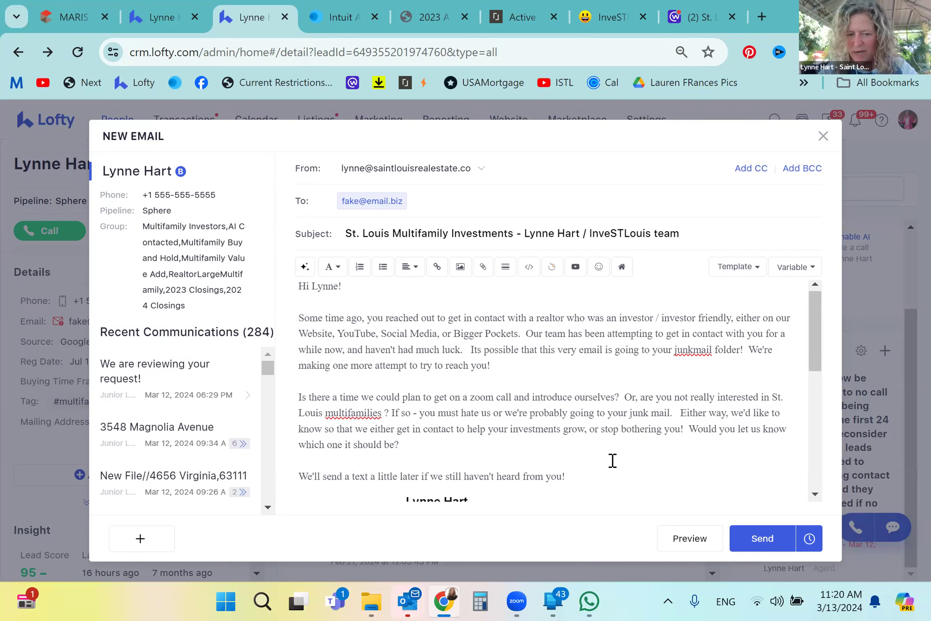
# - Browse the template folders and examine the templates inside Team Resources/Vendors without applying one
pyautogui.click(743, 266)
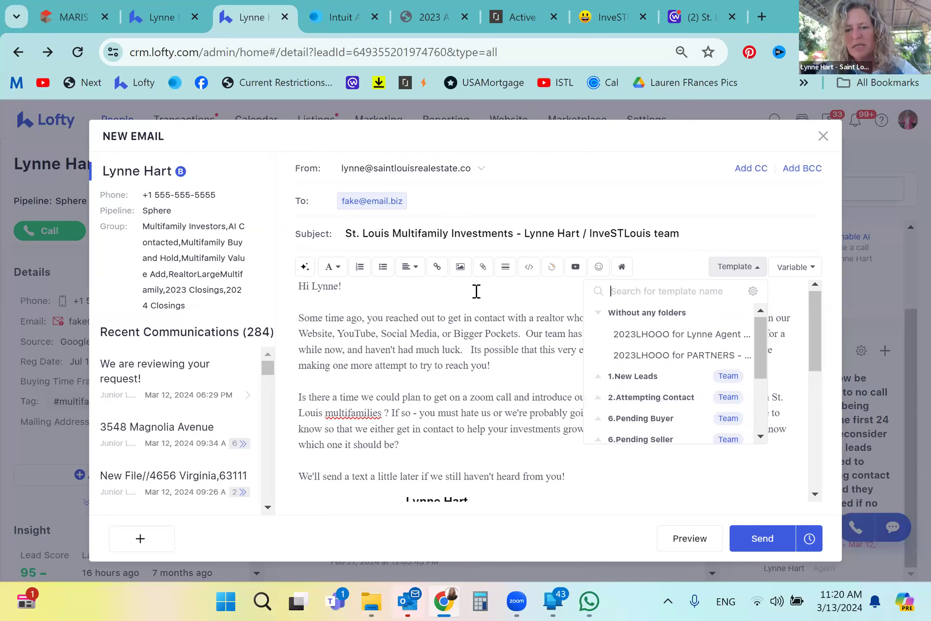
pyautogui.click(733, 269)
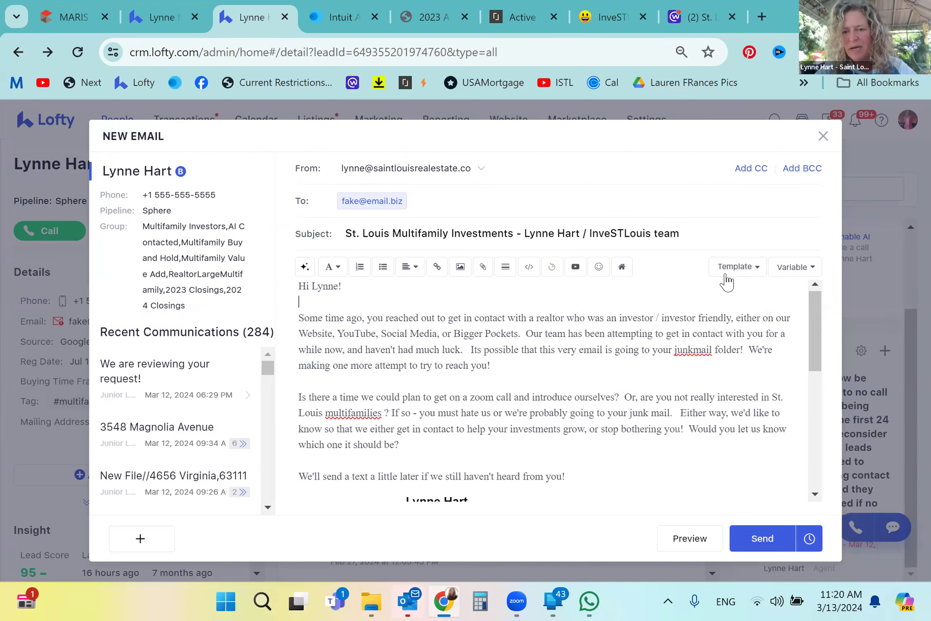
pyautogui.click(760, 273)
pyautogui.scroll(-5, 653, 388)
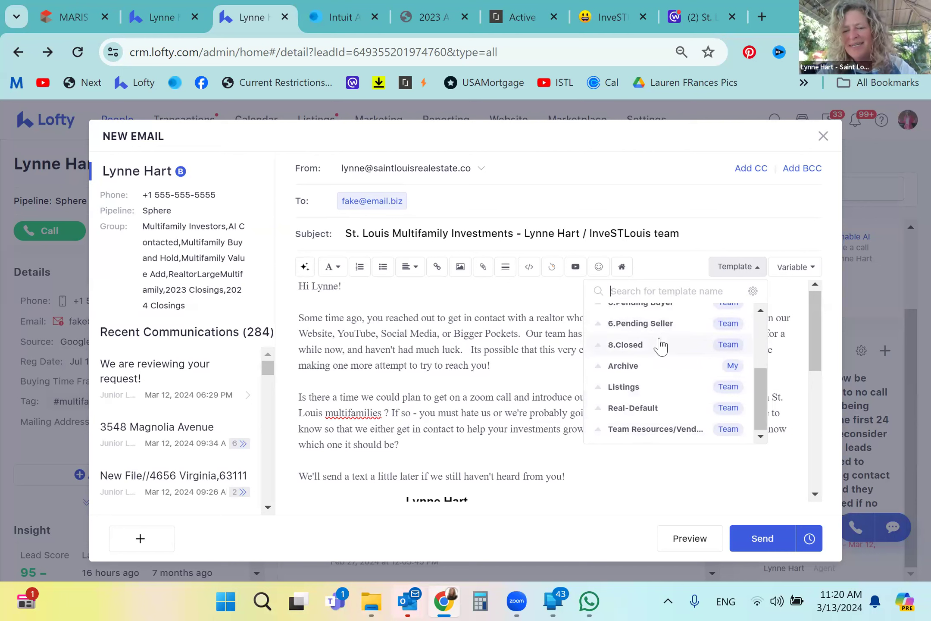
pyautogui.scroll(3, 658, 344)
pyautogui.scroll(-3, 658, 345)
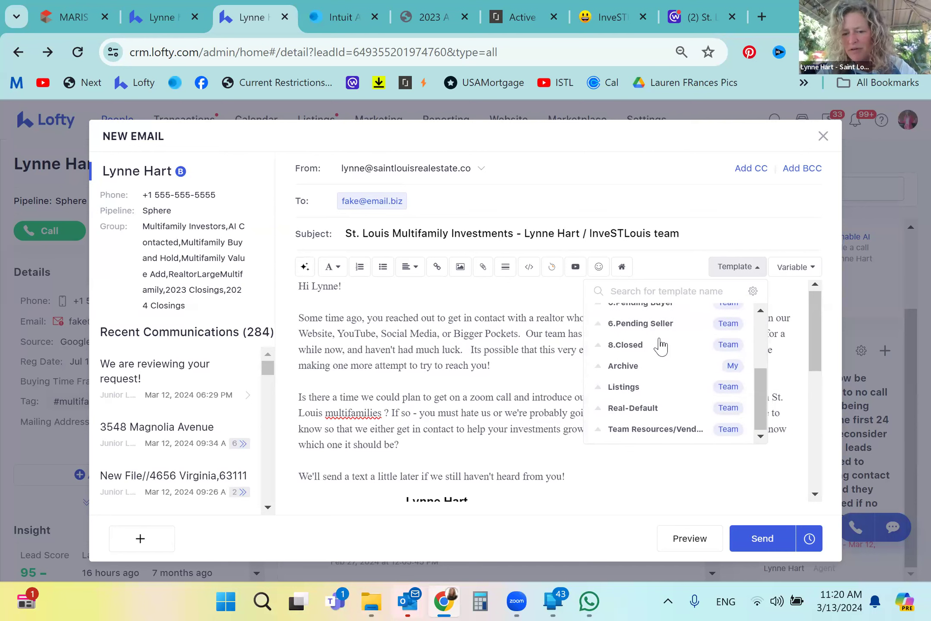
pyautogui.click(626, 435)
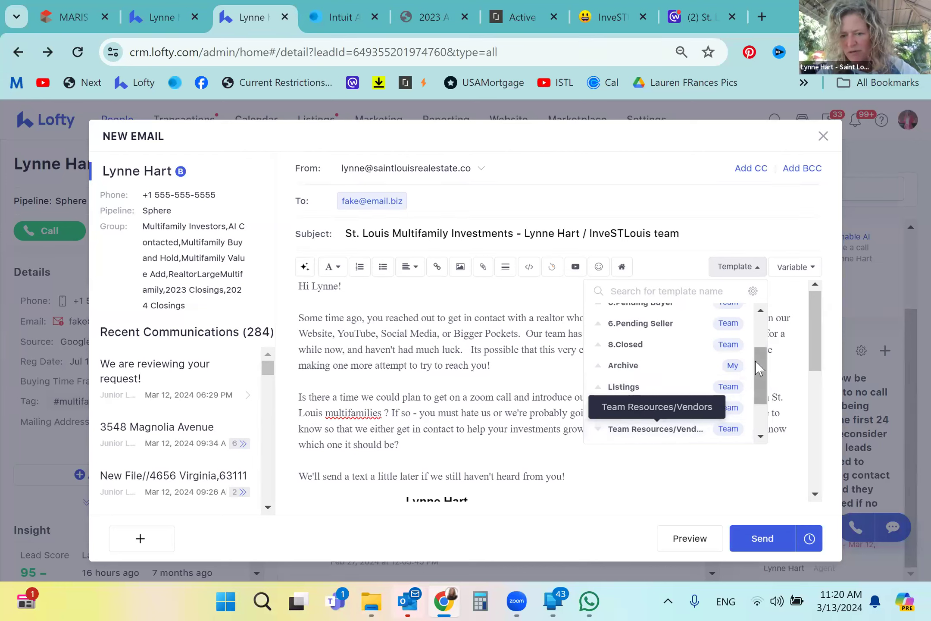
pyautogui.moveTo(758, 373); pyautogui.dragTo(764, 423)
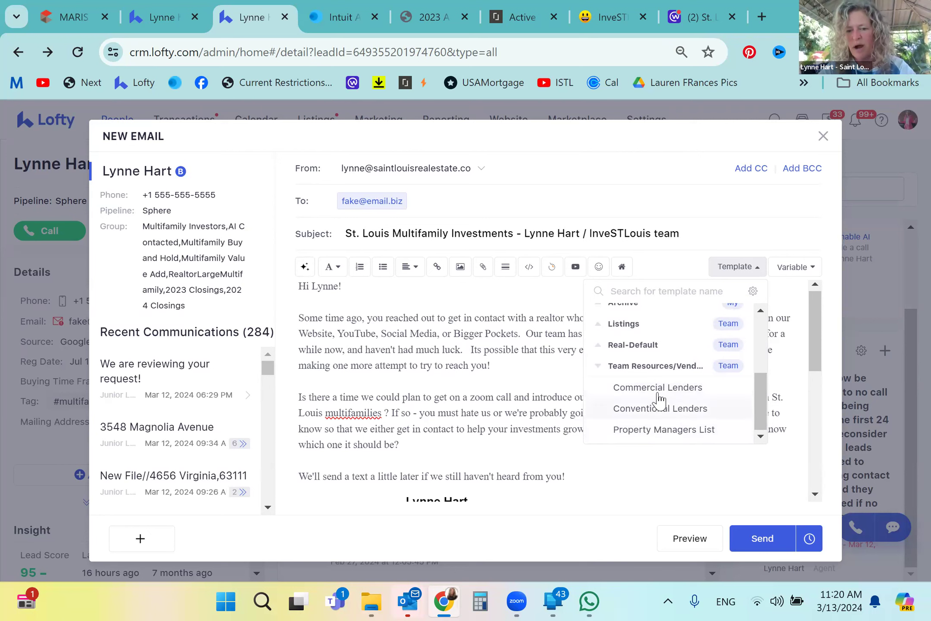
pyautogui.click(531, 366)
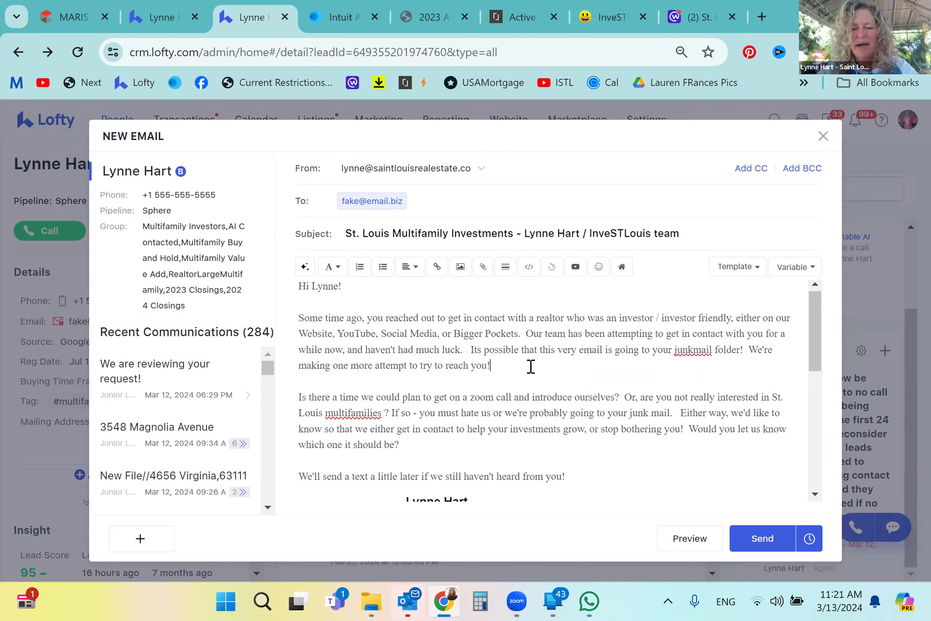
# - Skim the drafted email once more and close it without sending
pyautogui.scroll(-3, 531, 367)
pyautogui.scroll(3, 531, 366)
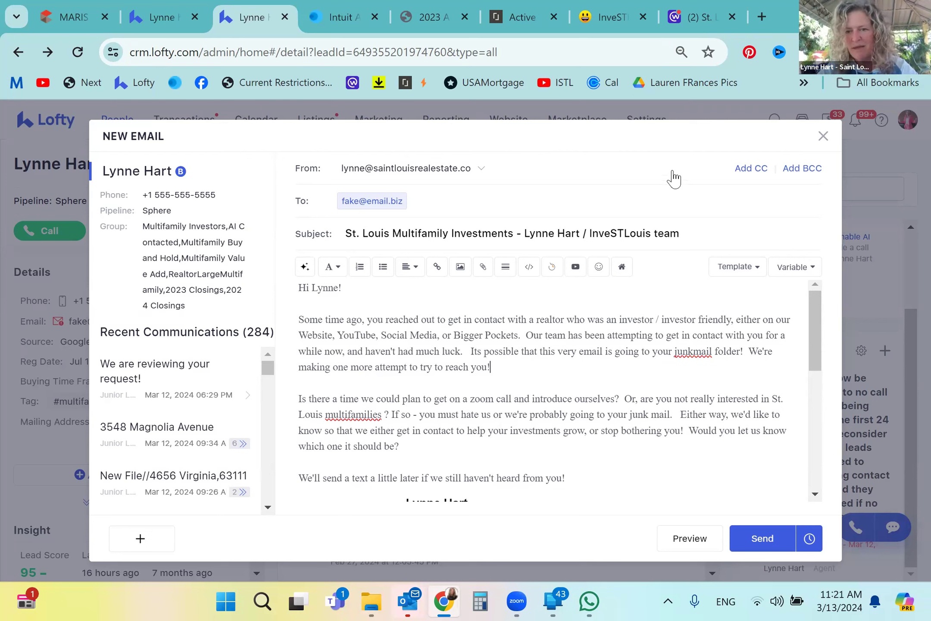
pyautogui.click(823, 137)
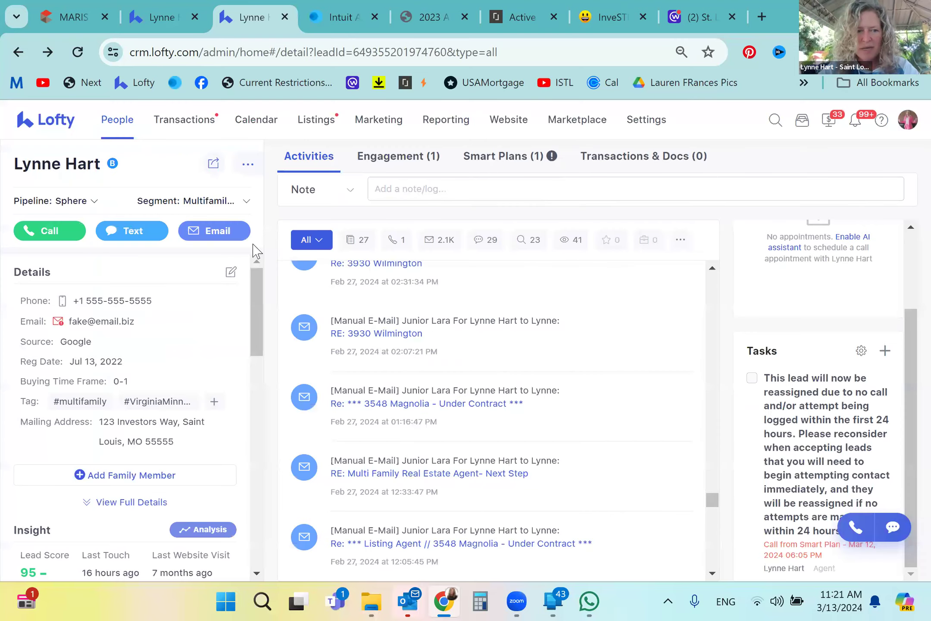
# - Open a new text message to the lead, look over the composer and close it without sending
pyautogui.click(133, 232)
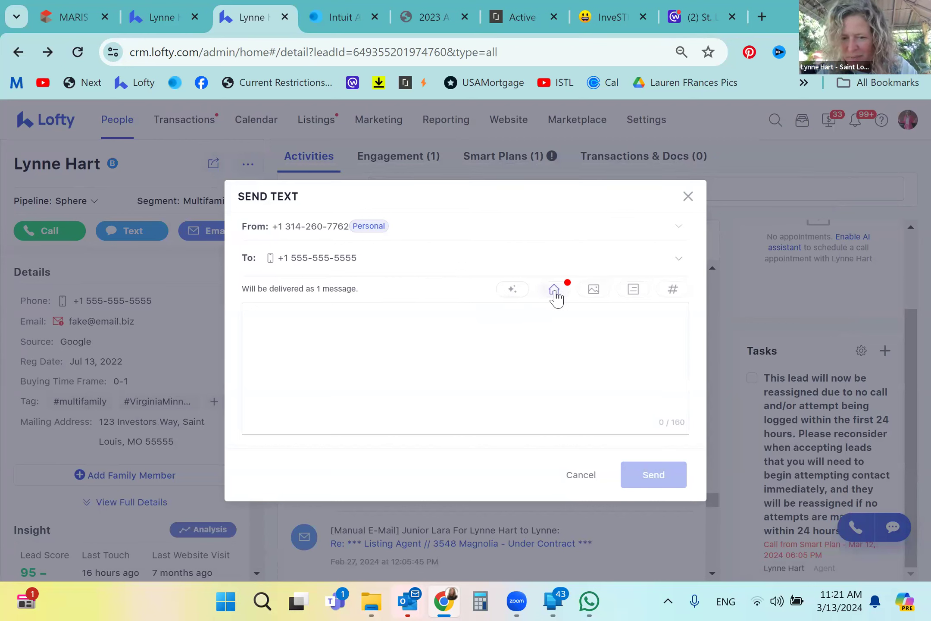
pyautogui.click(688, 197)
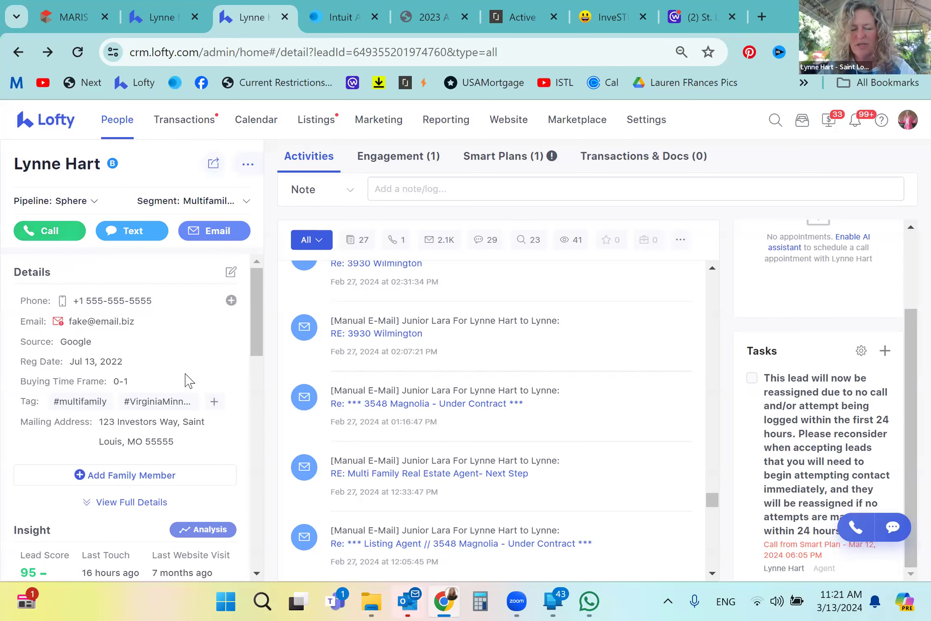
pyautogui.scroll(-2, 191, 405)
pyautogui.scroll(2, 192, 407)
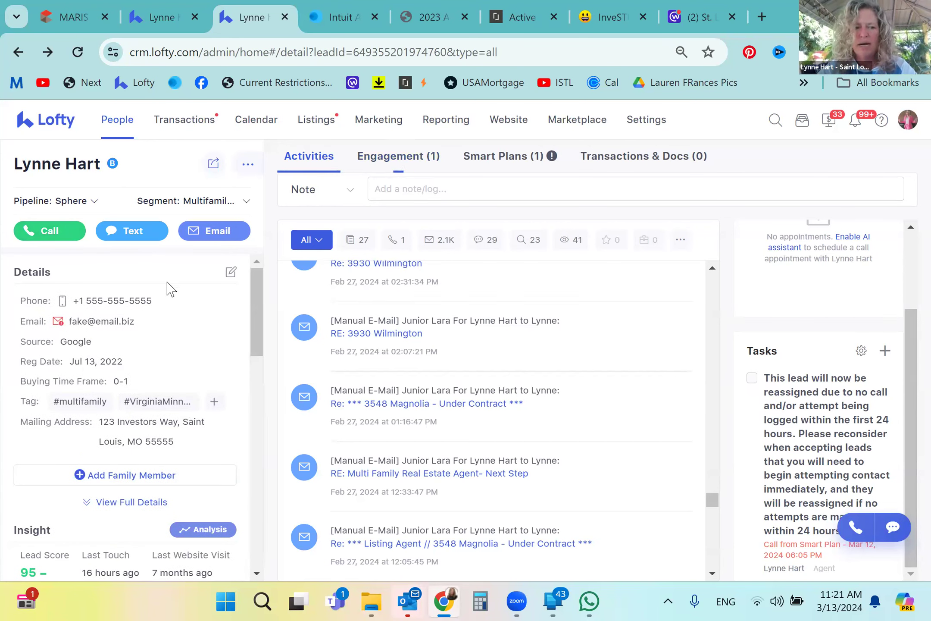
# - View the lead's engagement reports and buyer preferences, and review the running, paused and completed smart plans
pyautogui.click(398, 160)
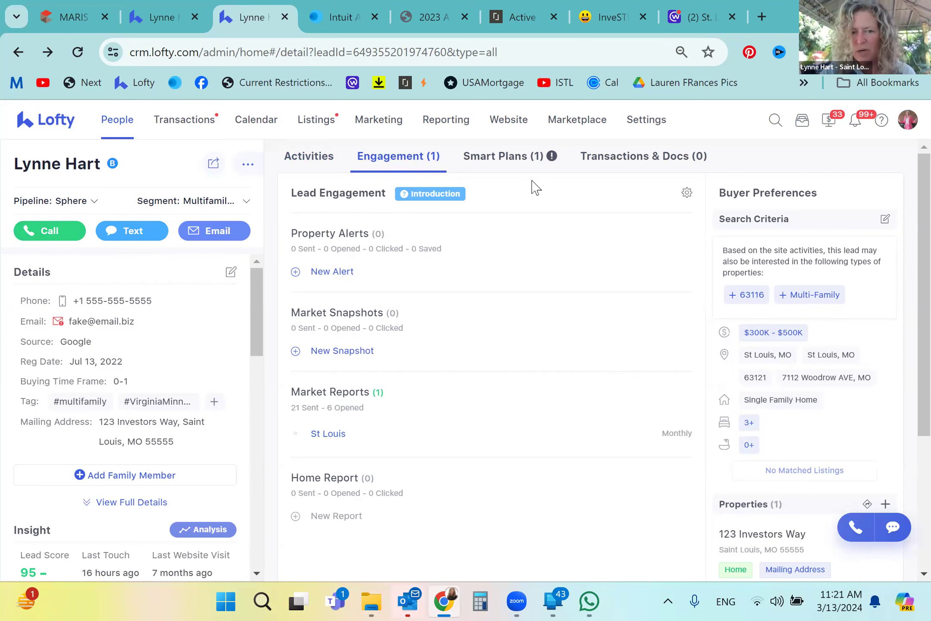
pyautogui.click(513, 160)
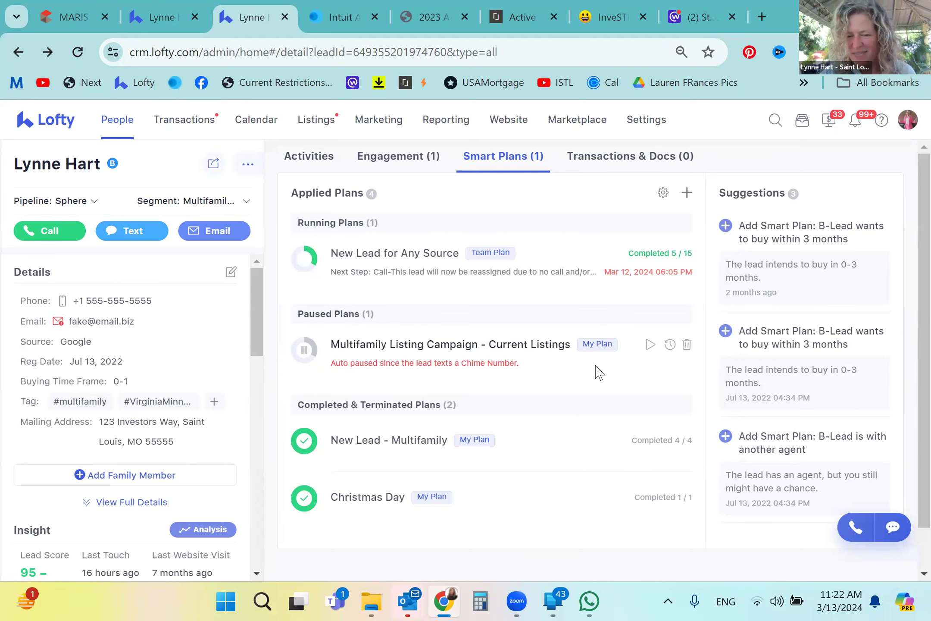
pyautogui.scroll(-1, 600, 373)
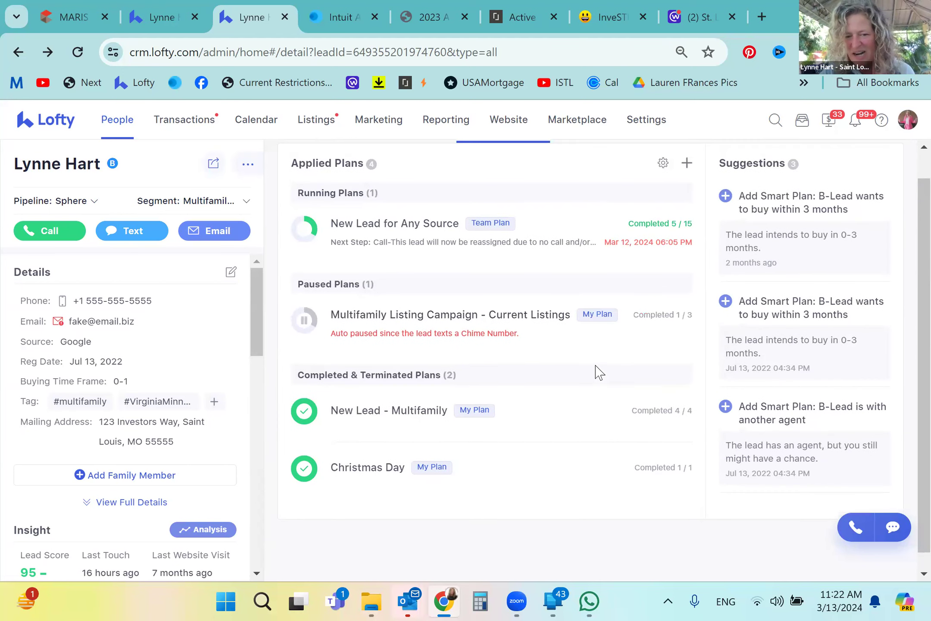
pyautogui.scroll(1, 600, 373)
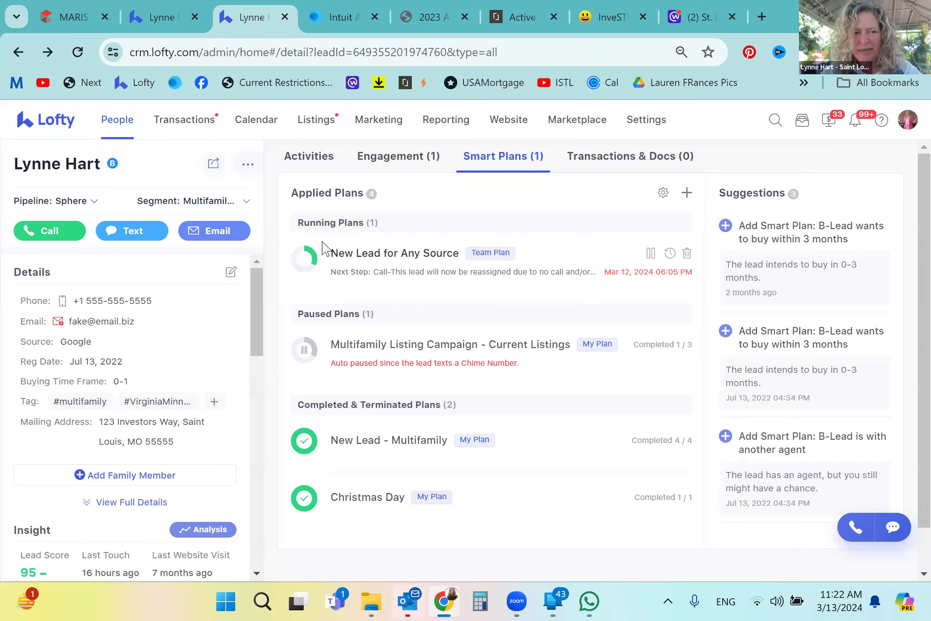
# - Look through the lead's available pipeline stages from Attempting Contact to Do Not Contact without choosing one
pyautogui.click(95, 202)
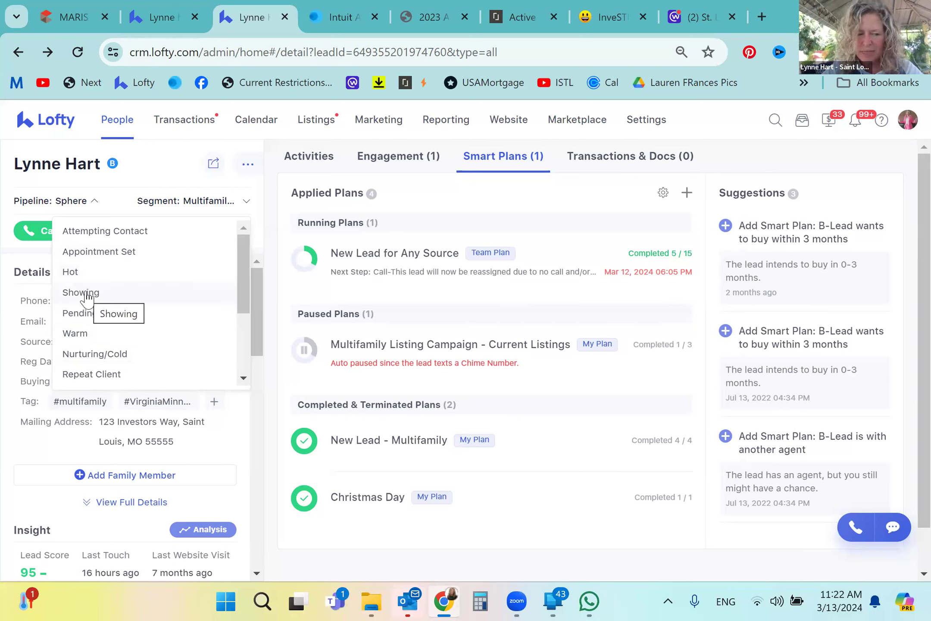
pyautogui.scroll(-2, 86, 296)
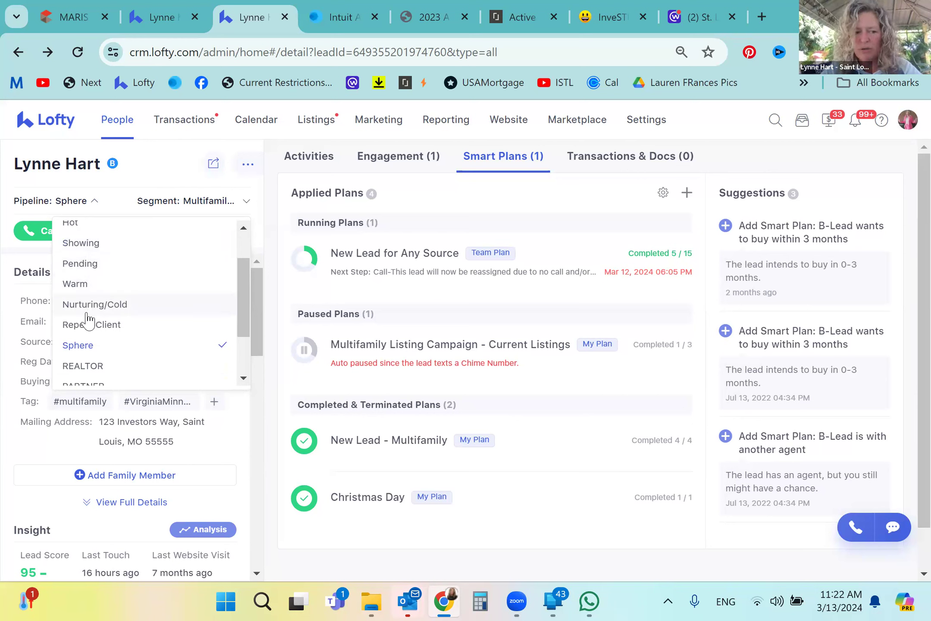
pyautogui.scroll(-2, 87, 321)
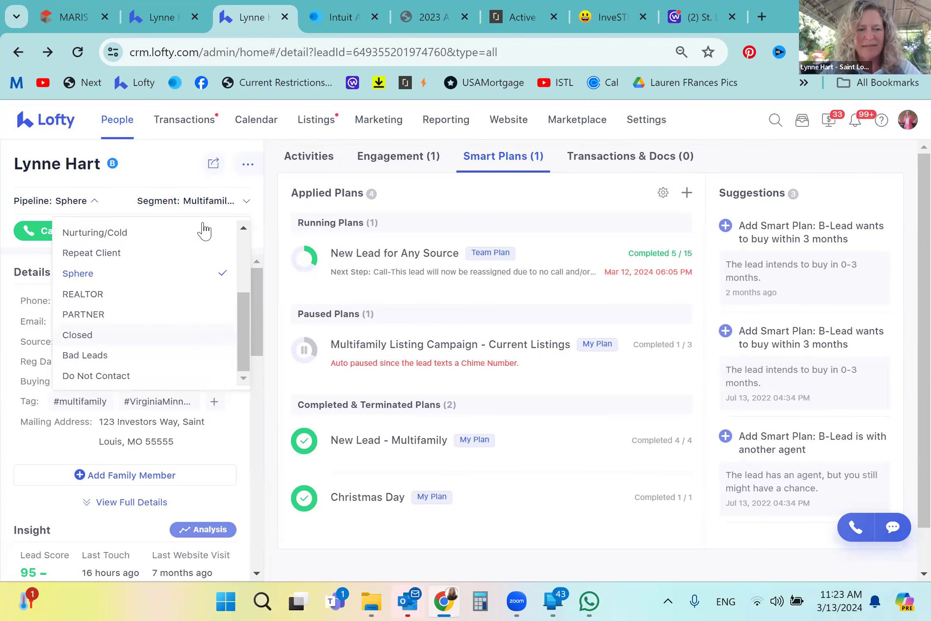
pyautogui.click(163, 162)
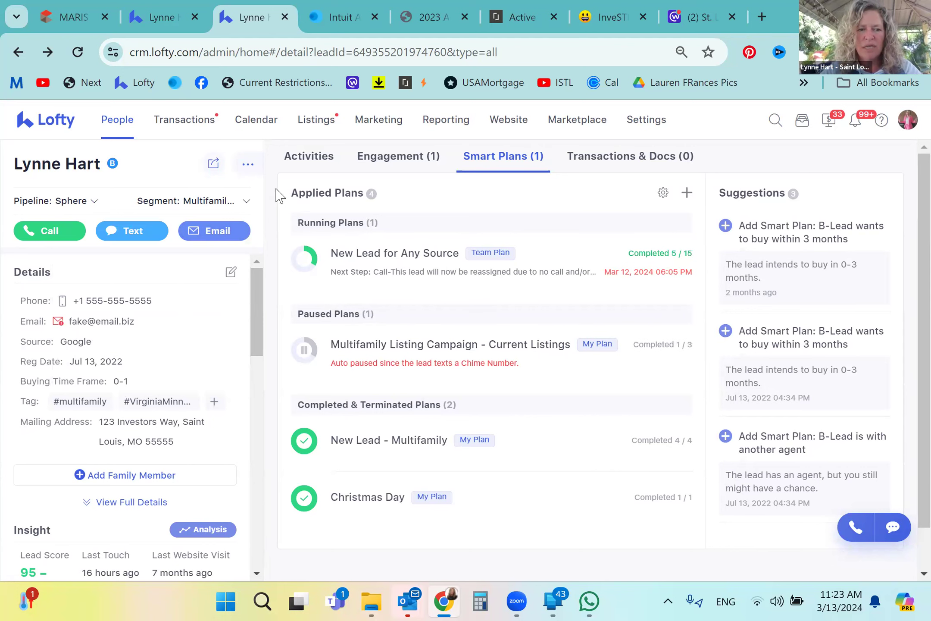
# - View the lead's sharing options and look through the additional nurturing, closing and social media actions
pyautogui.click(214, 164)
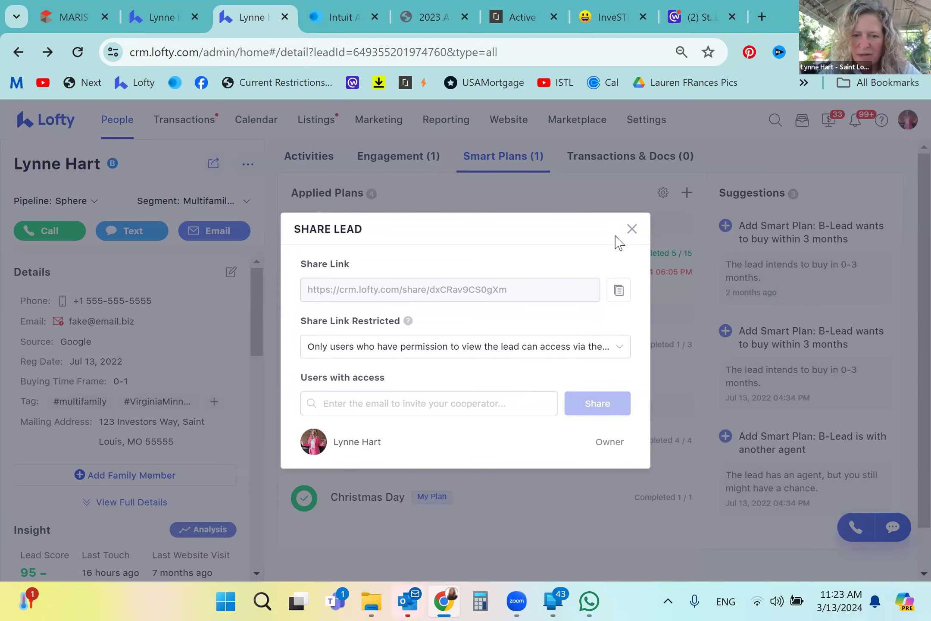
pyautogui.click(632, 229)
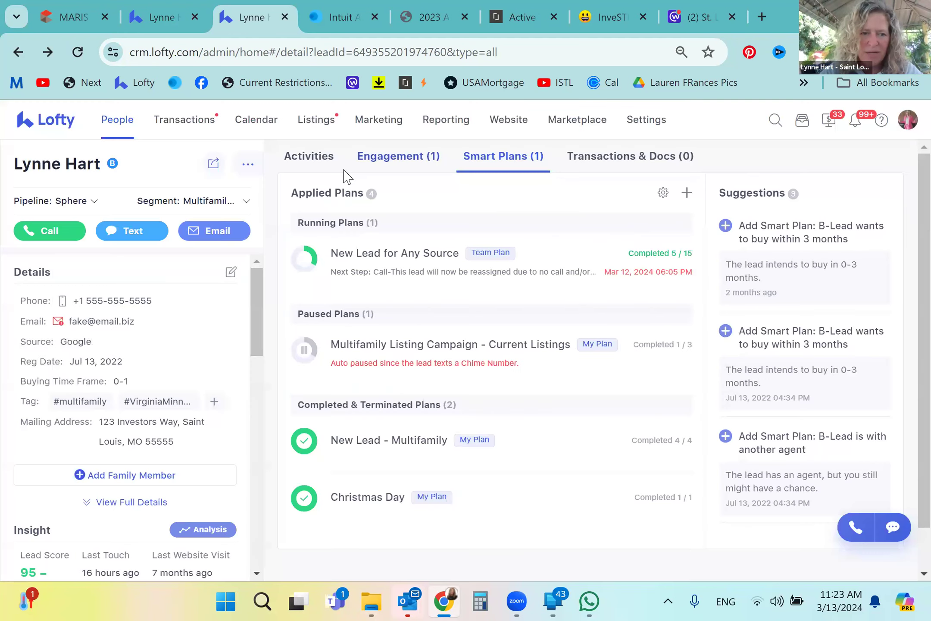
pyautogui.click(248, 166)
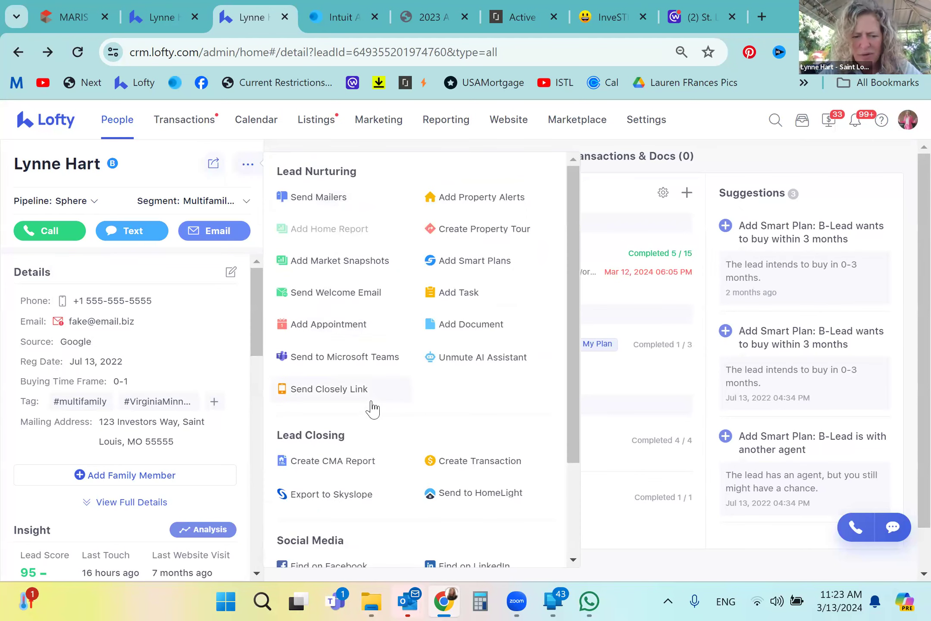
pyautogui.scroll(-3, 375, 407)
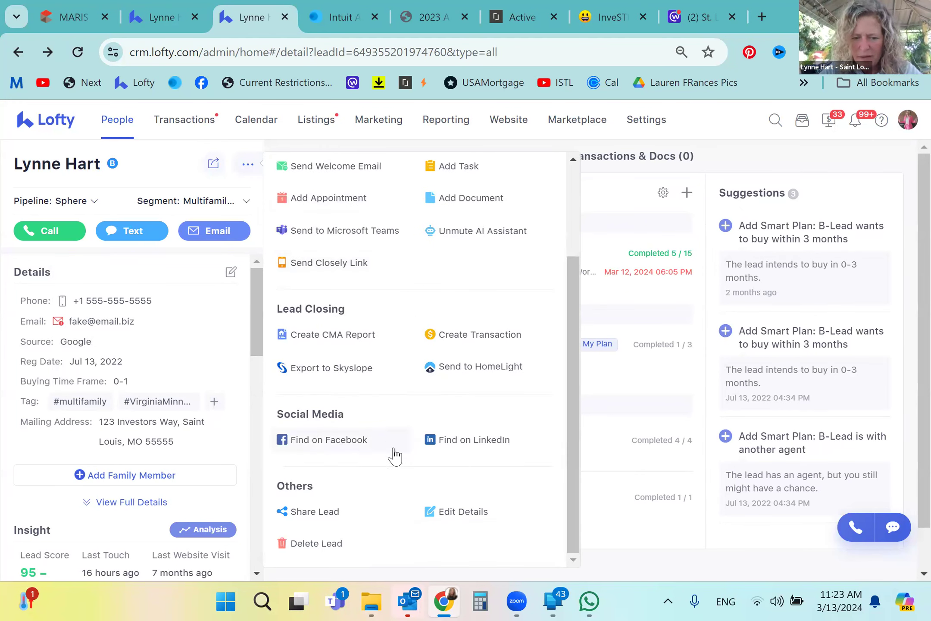
# - Open the lead's details for editing and review the contact information, contact permissions, mailing address and property fields
pyautogui.click(459, 515)
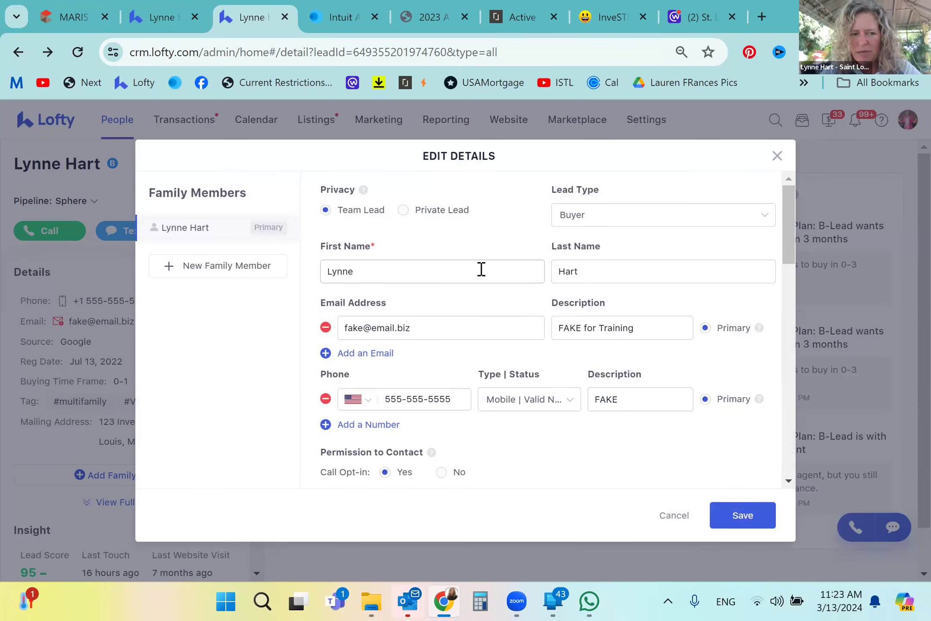
pyautogui.scroll(-1, 495, 398)
pyautogui.scroll(-3, 494, 399)
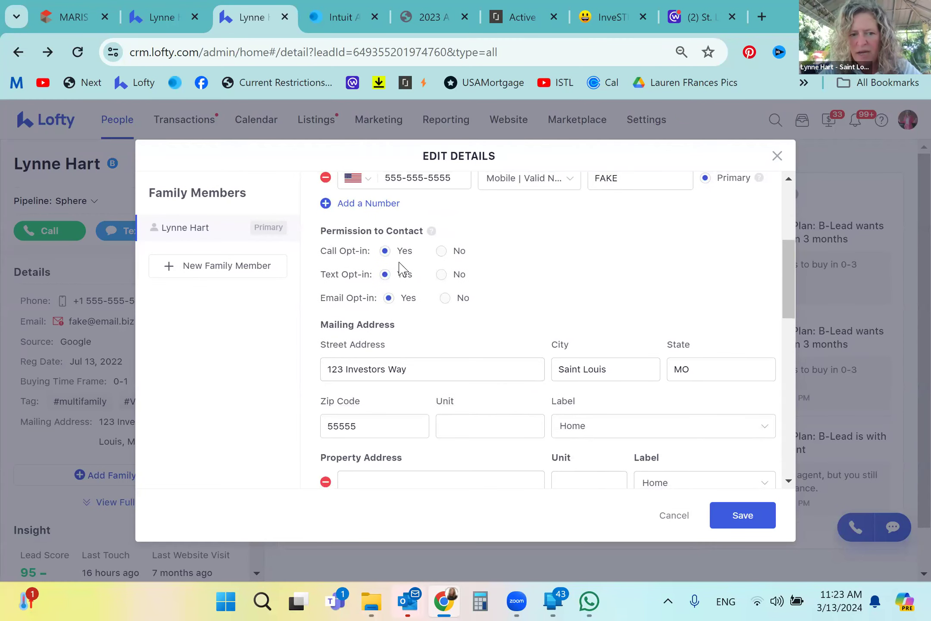
pyautogui.scroll(-2, 561, 327)
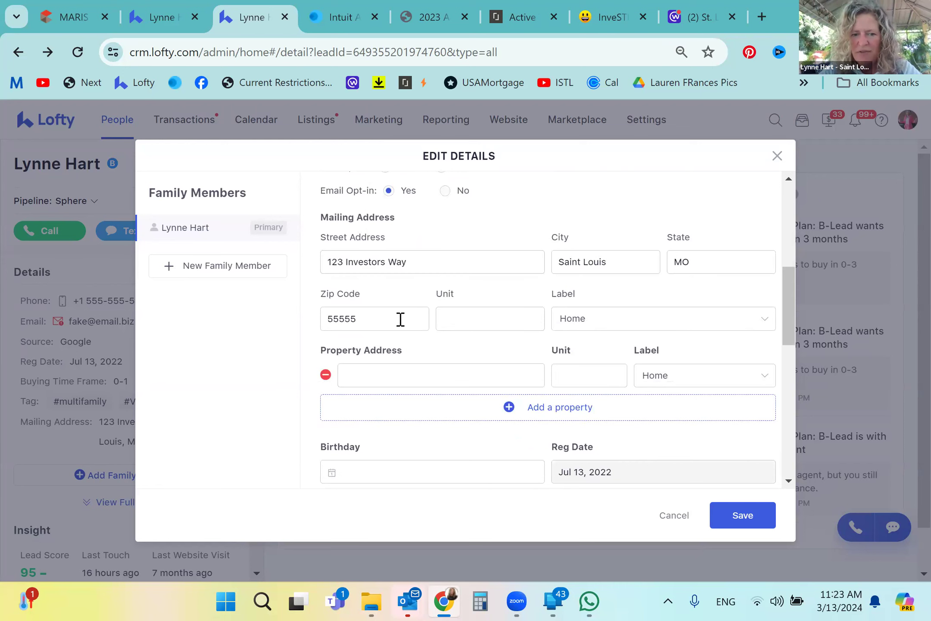
pyautogui.scroll(-2, 470, 360)
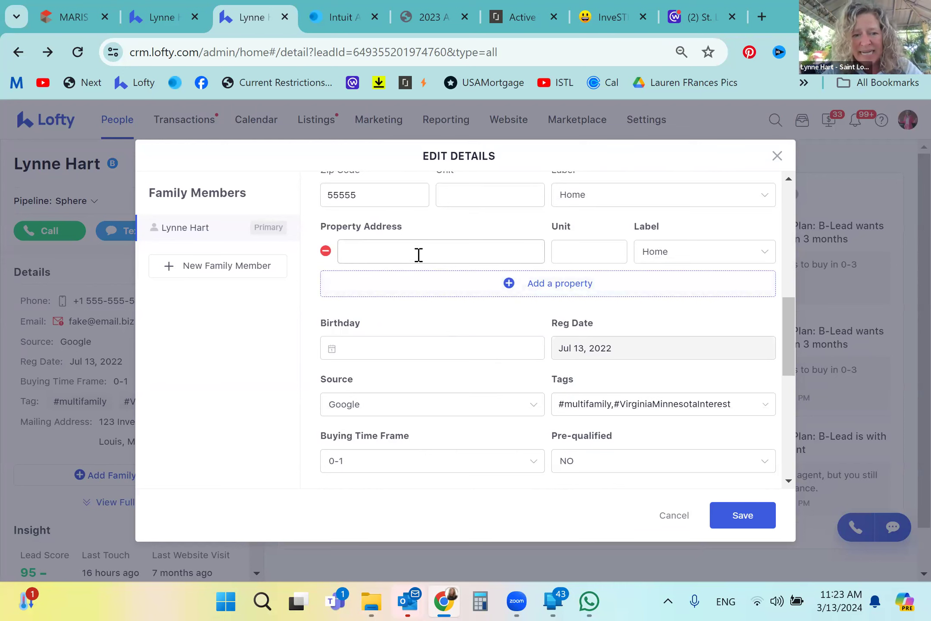
pyautogui.scroll(-2, 418, 255)
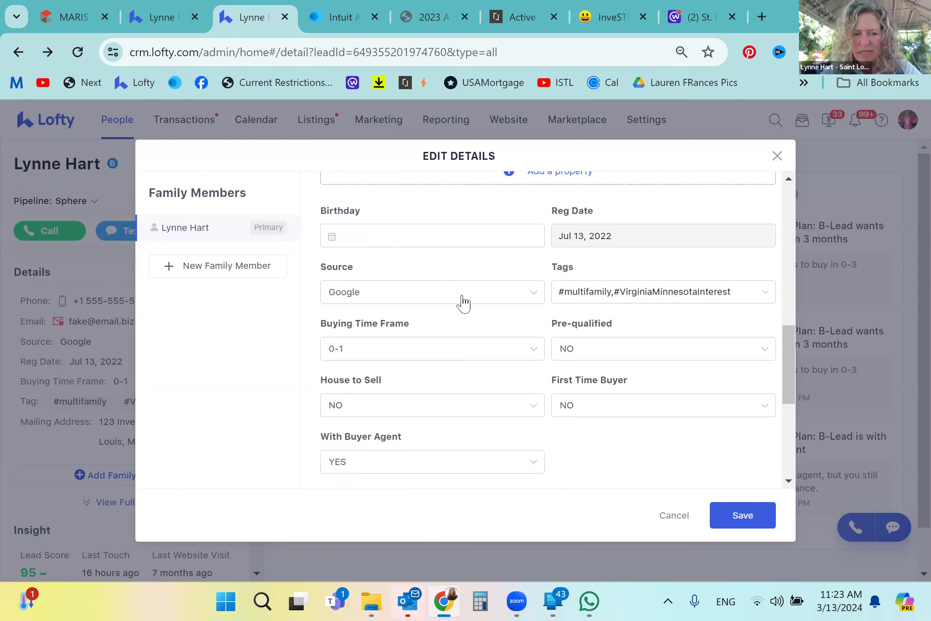
# - Check the lead's Source field and view the available Pre-qualified options without changing either
pyautogui.click(370, 300)
pyautogui.click(370, 301)
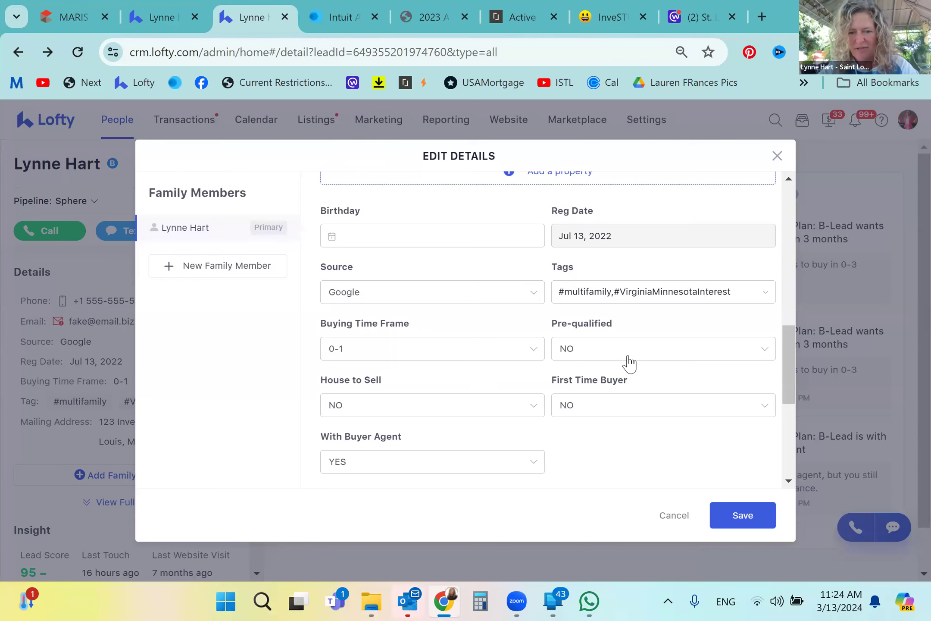
pyautogui.scroll(-3, 630, 363)
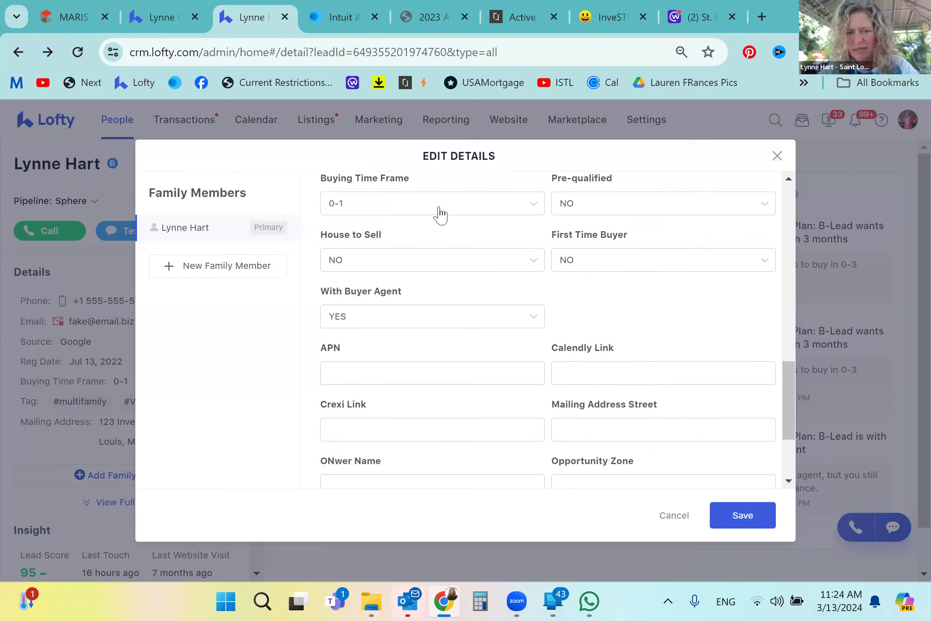
pyautogui.click(599, 206)
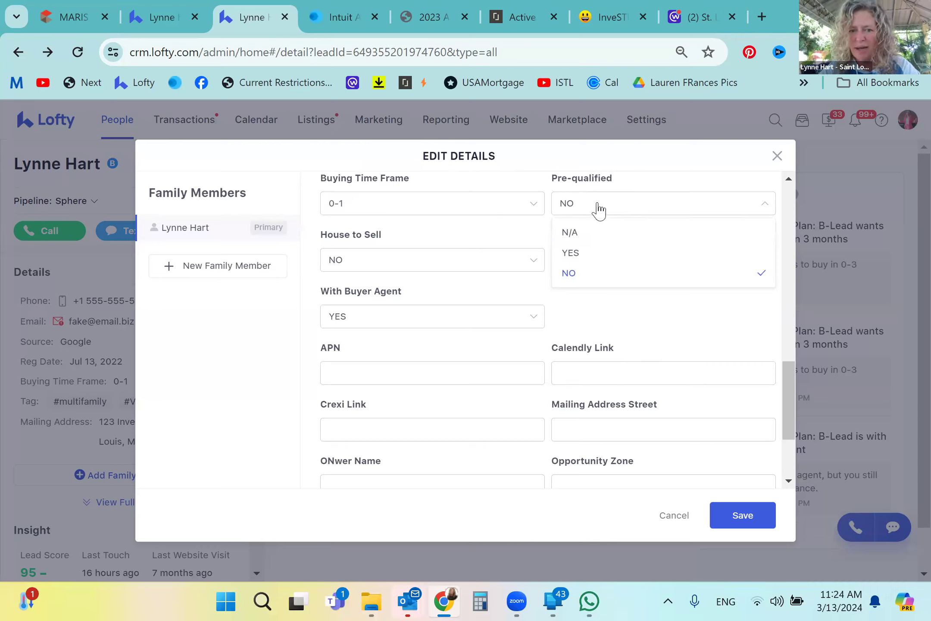
pyautogui.click(512, 225)
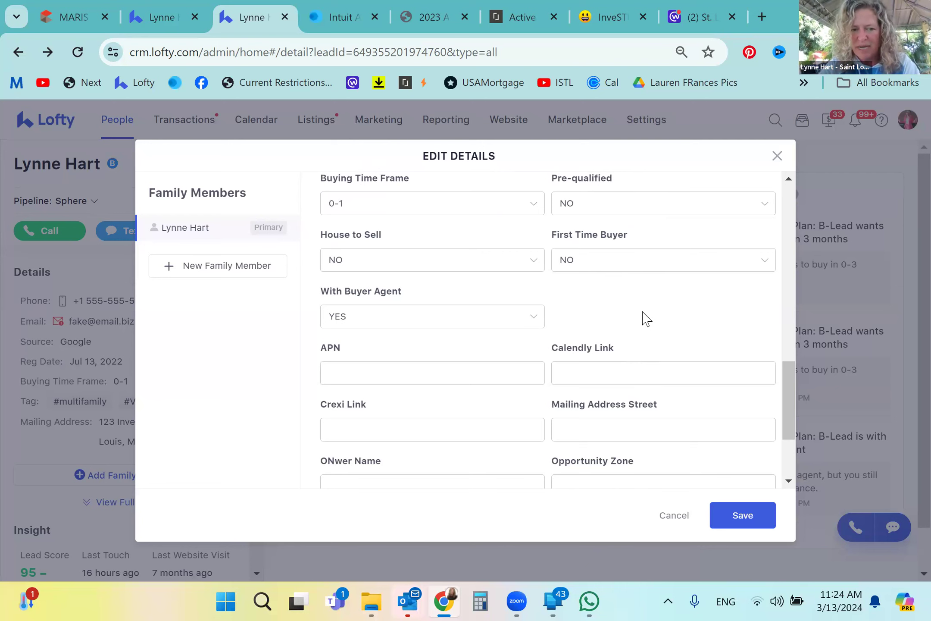
# - Set the lead's With Buyer Agent field to N/A
pyautogui.scroll(-2, 644, 318)
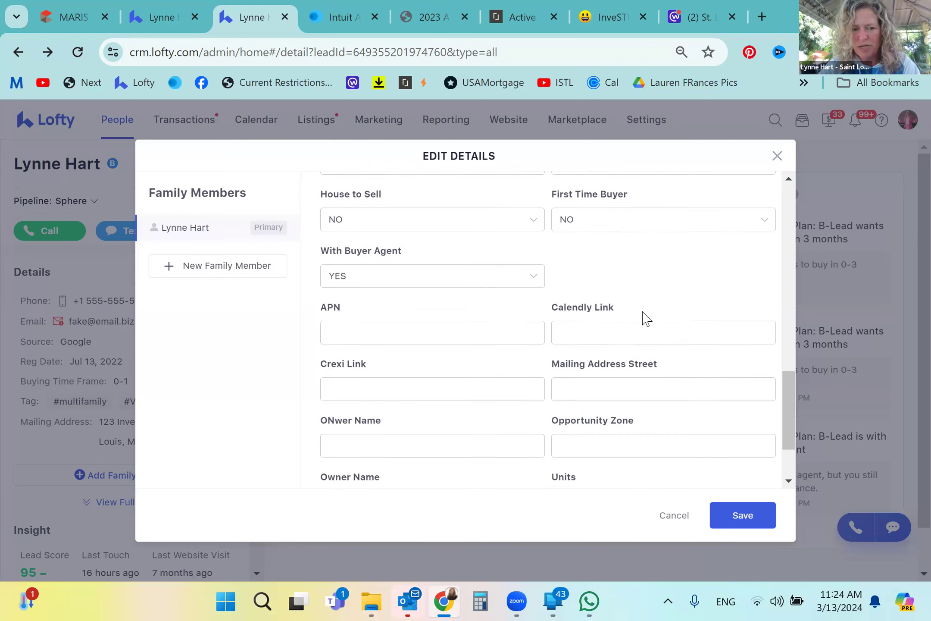
pyautogui.click(471, 200)
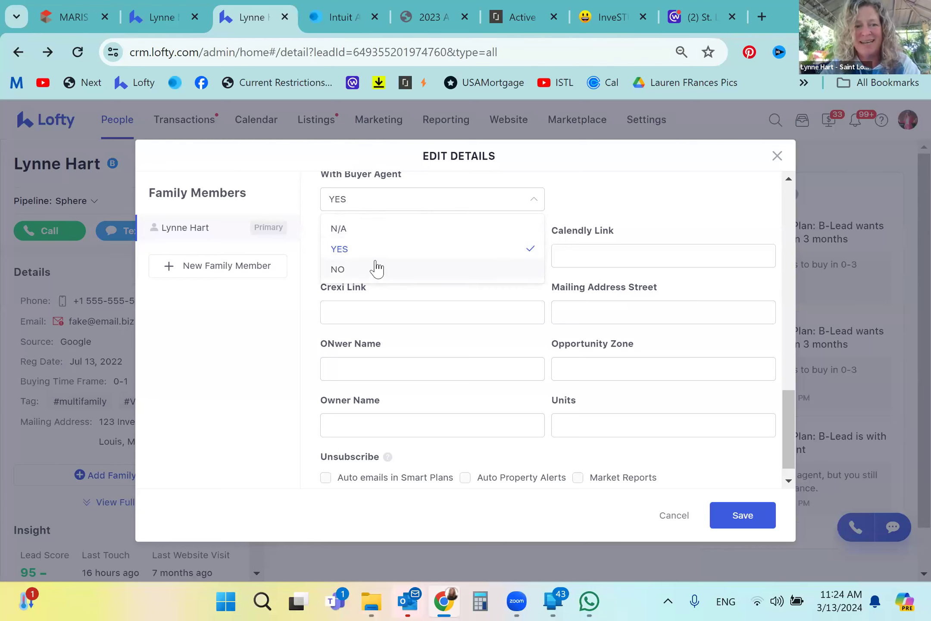
pyautogui.click(349, 229)
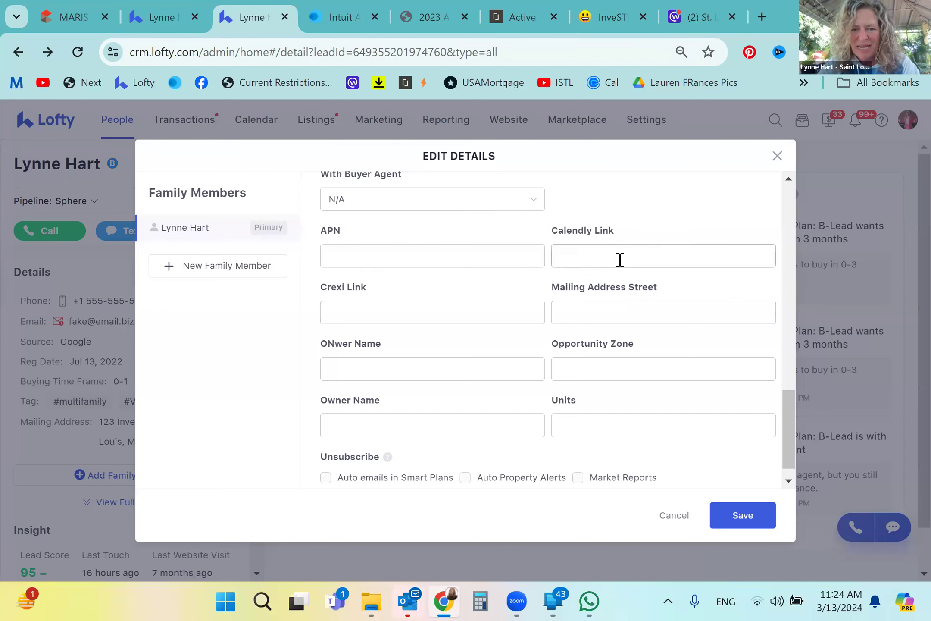
# - Look over the custom fields below the buyer agent setting, such as Crexi Link, Mailing Address Street and Opportunity Zone
pyautogui.scroll(-1, 619, 262)
pyautogui.click(380, 292)
pyautogui.click(694, 298)
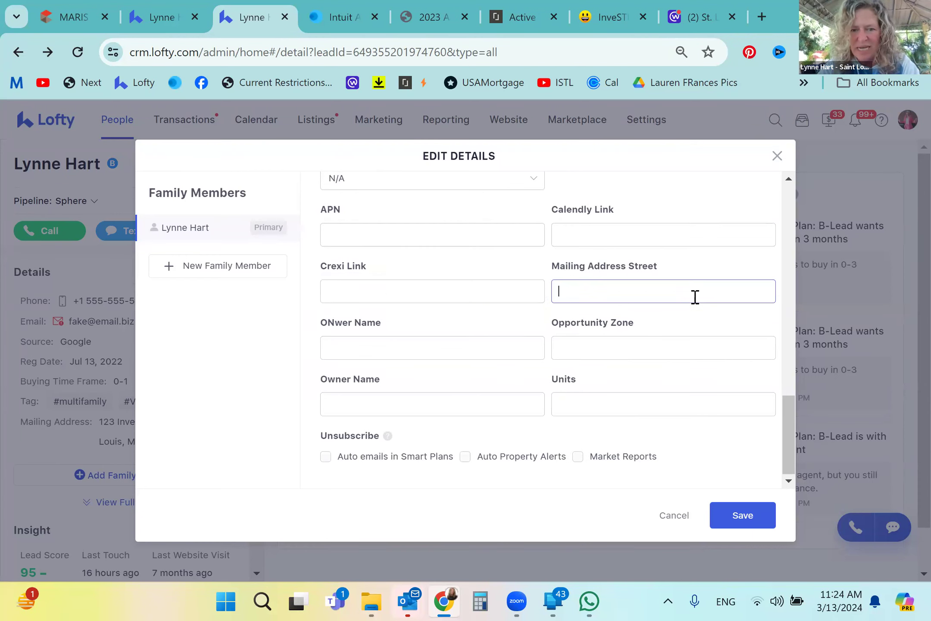
pyautogui.click(700, 330)
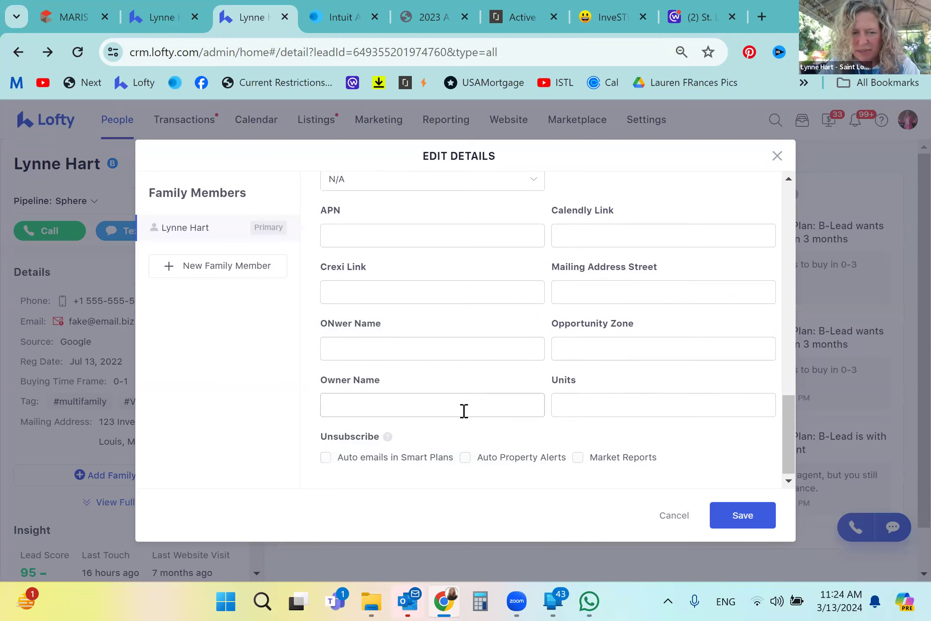
# - Review the whole lead details form once more and save the changes
pyautogui.scroll(10, 459, 407)
pyautogui.scroll(-5, 459, 408)
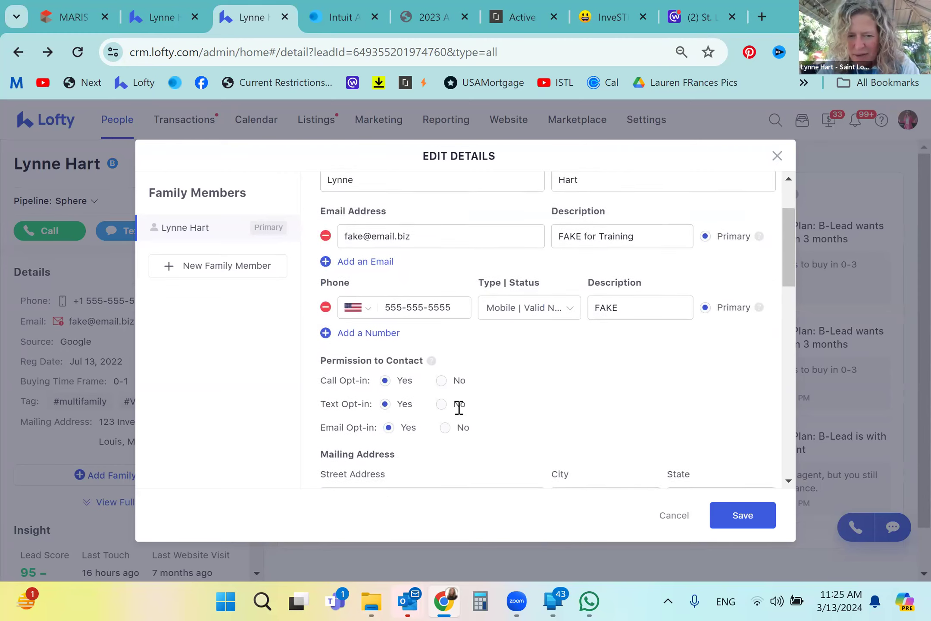
pyautogui.scroll(-3, 459, 407)
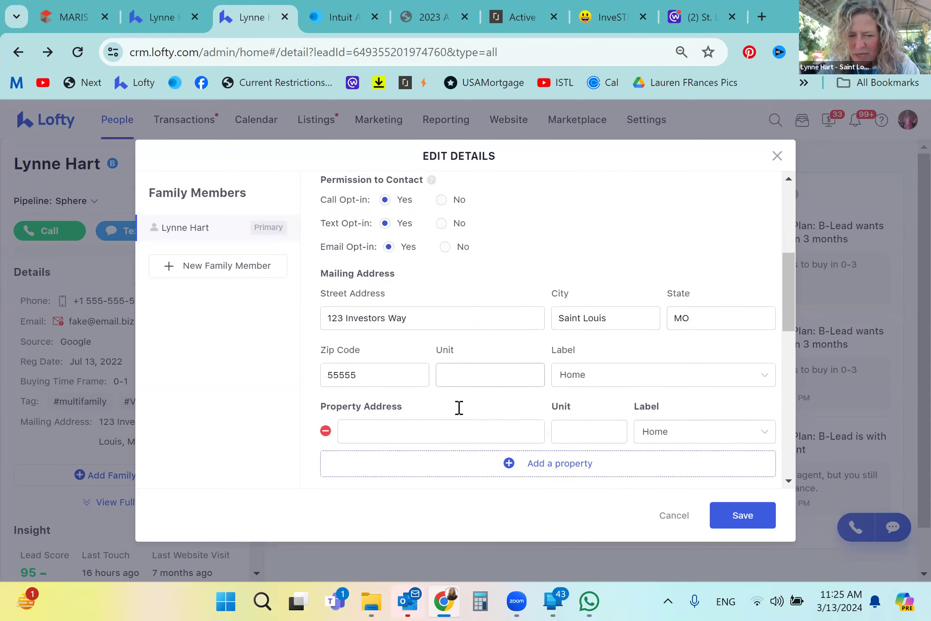
pyautogui.scroll(-3, 459, 414)
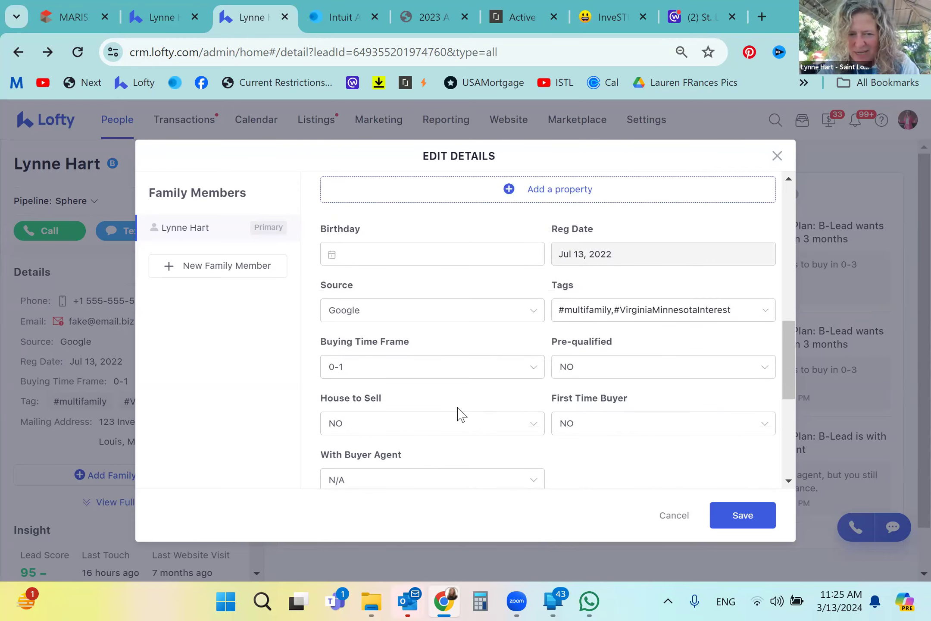
pyautogui.scroll(-2, 460, 414)
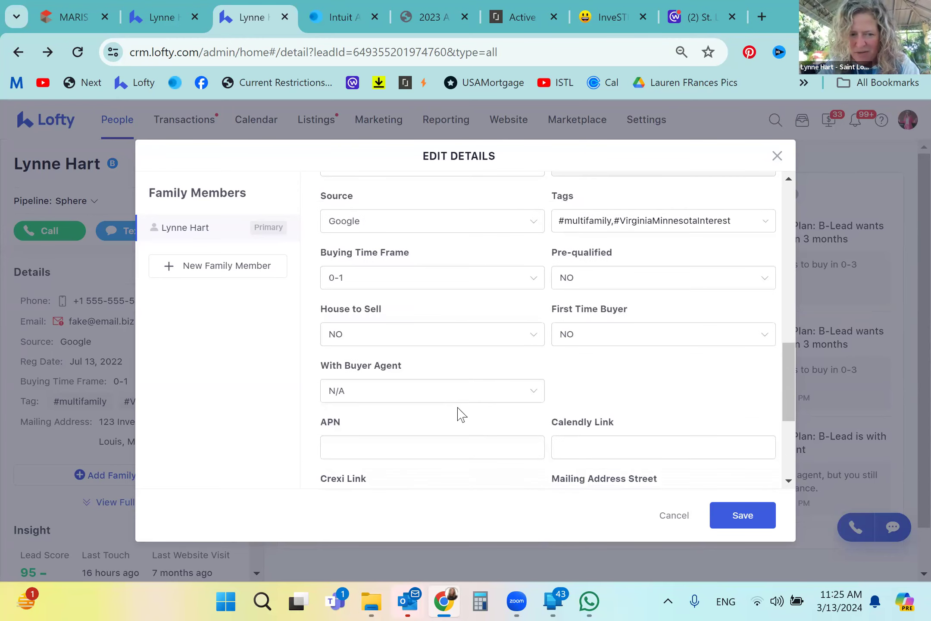
pyautogui.scroll(-5, 460, 414)
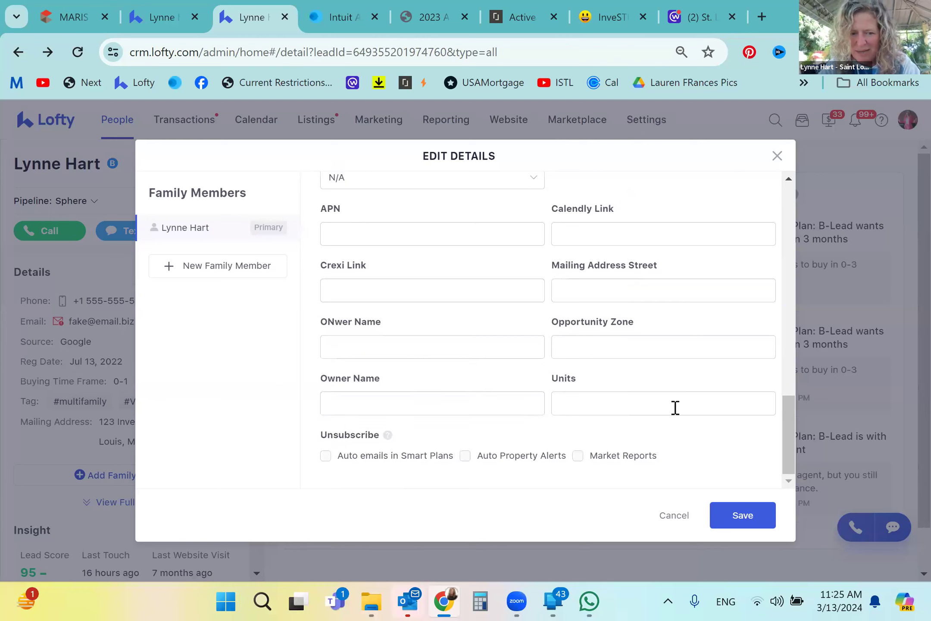
pyautogui.click(750, 523)
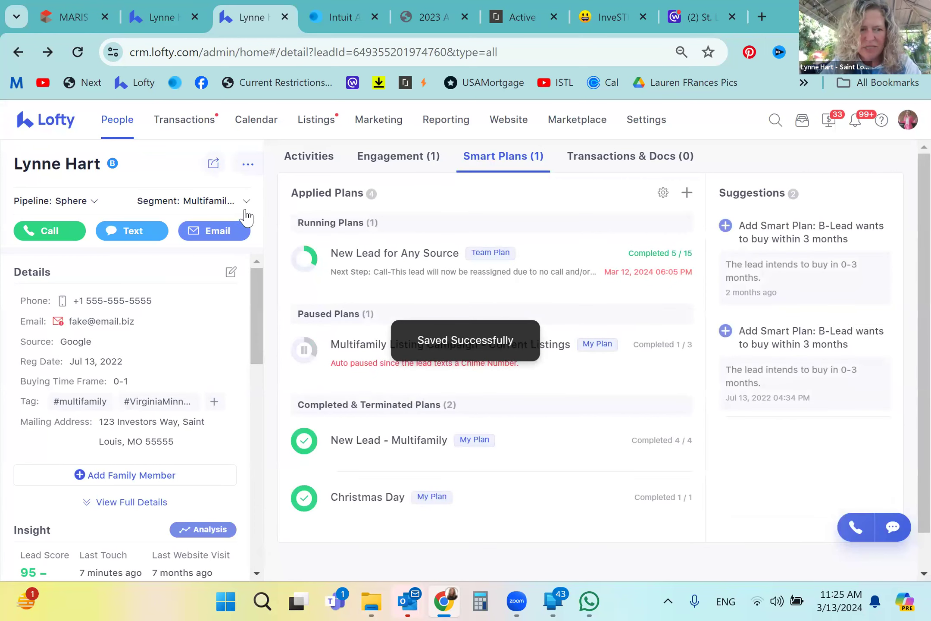
# - Remove the lead from the AI Contacted segment
pyautogui.click(247, 203)
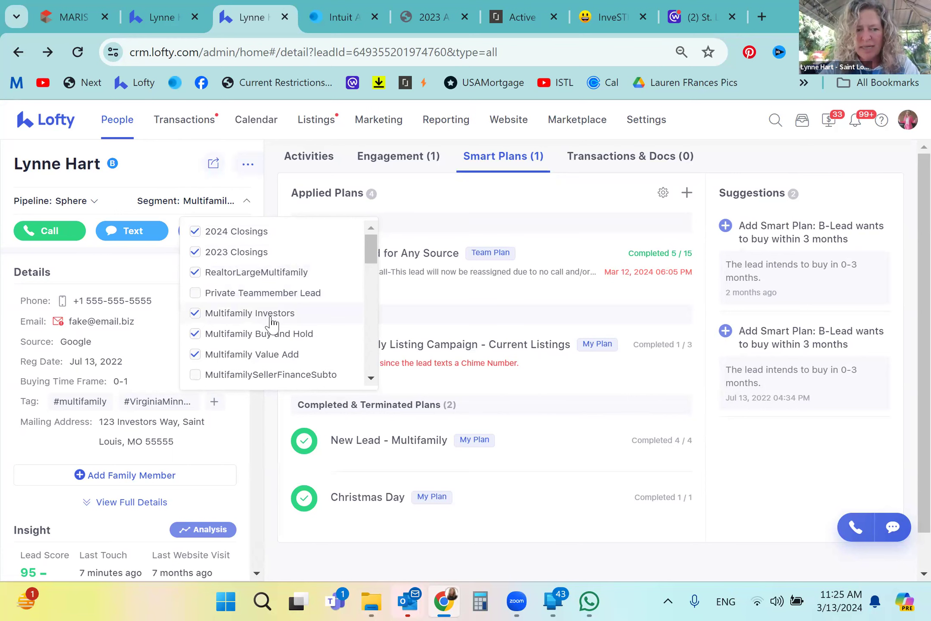
pyautogui.scroll(-2, 271, 319)
pyautogui.scroll(-3, 271, 323)
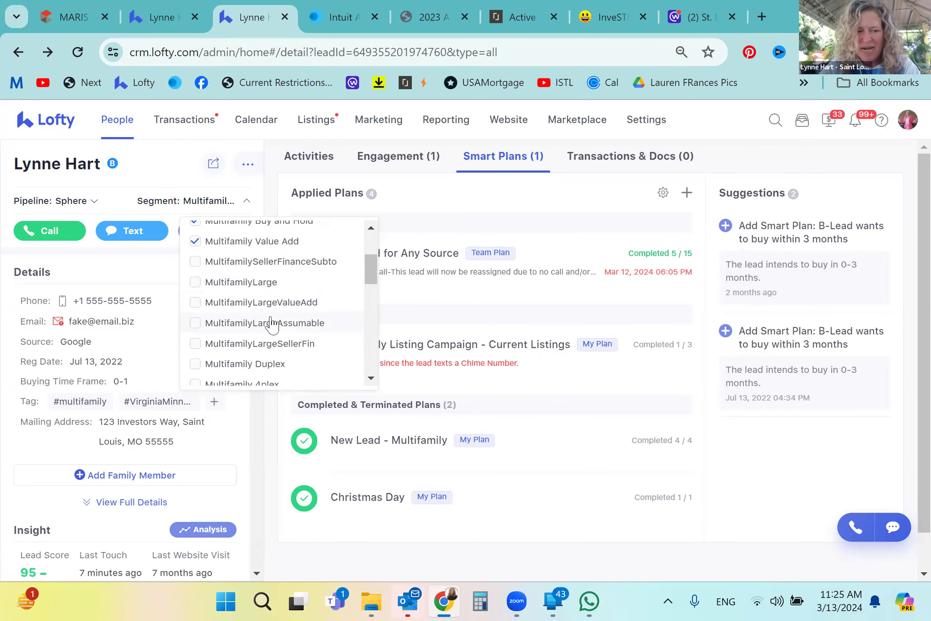
pyautogui.scroll(-5, 271, 322)
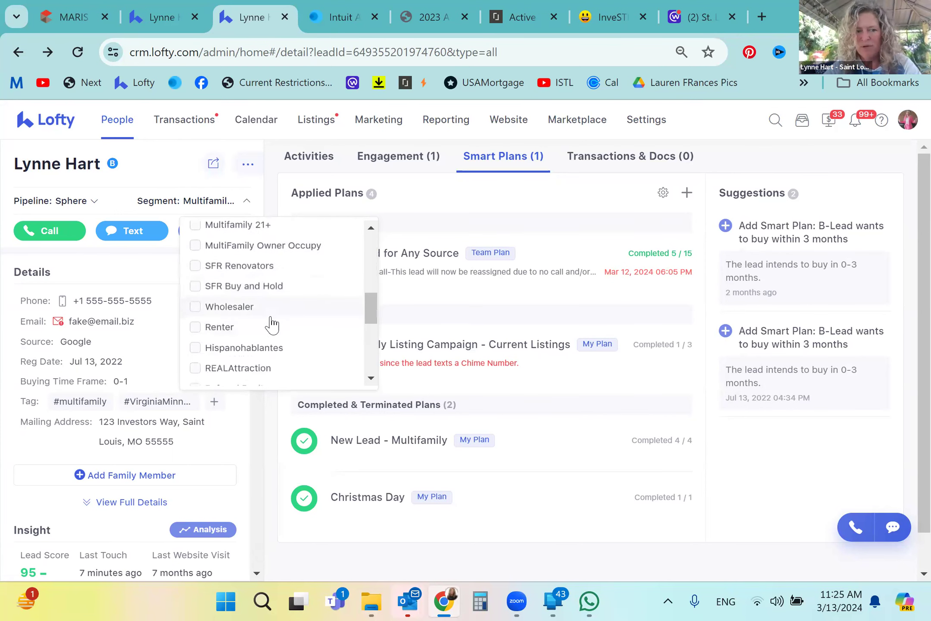
pyautogui.scroll(-3, 271, 323)
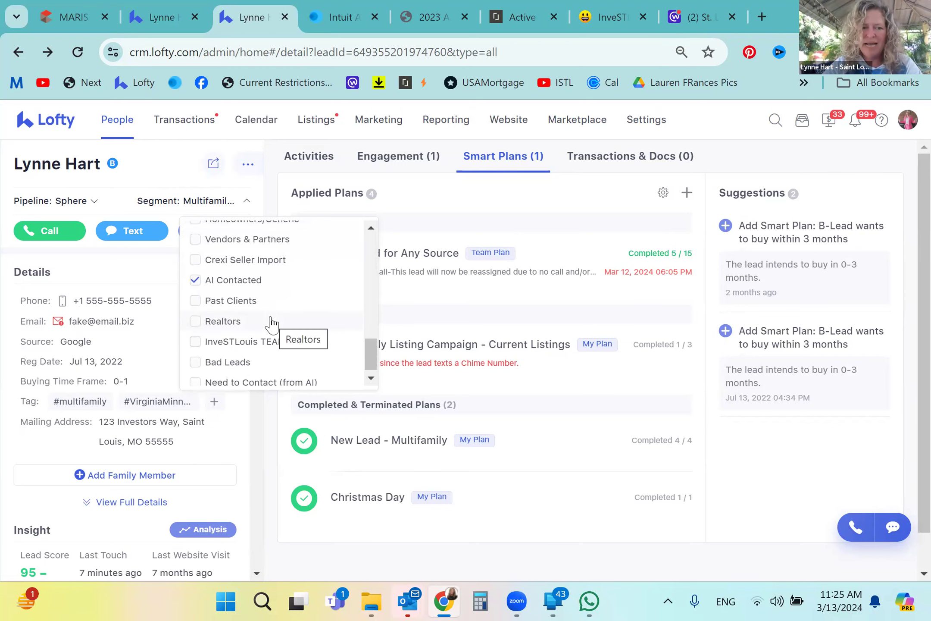
pyautogui.click(195, 276)
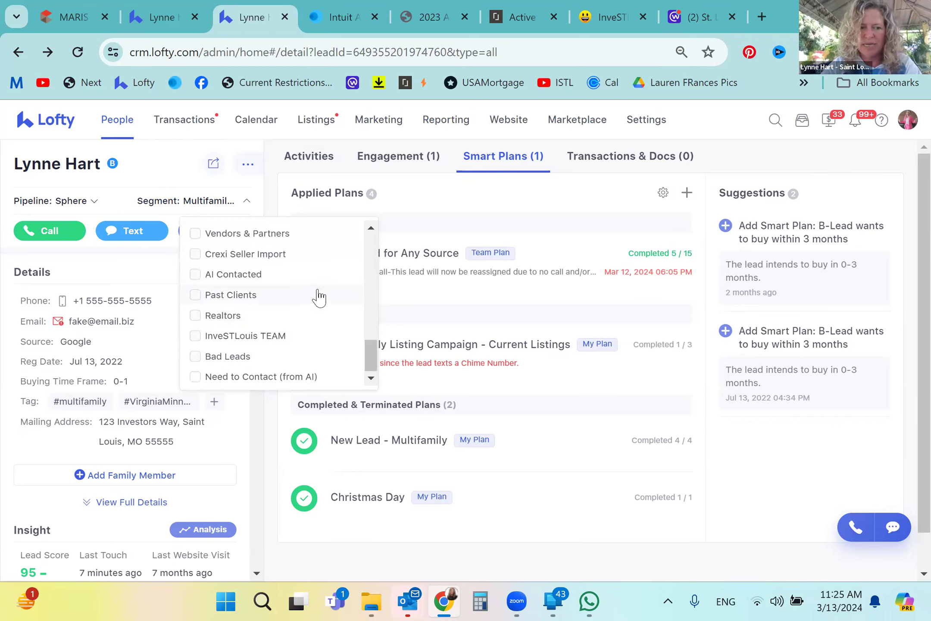
# - Review the lead's segment options from the closings and multifamily groups down to REALAttraction and the referral groups
pyautogui.scroll(10, 305, 299)
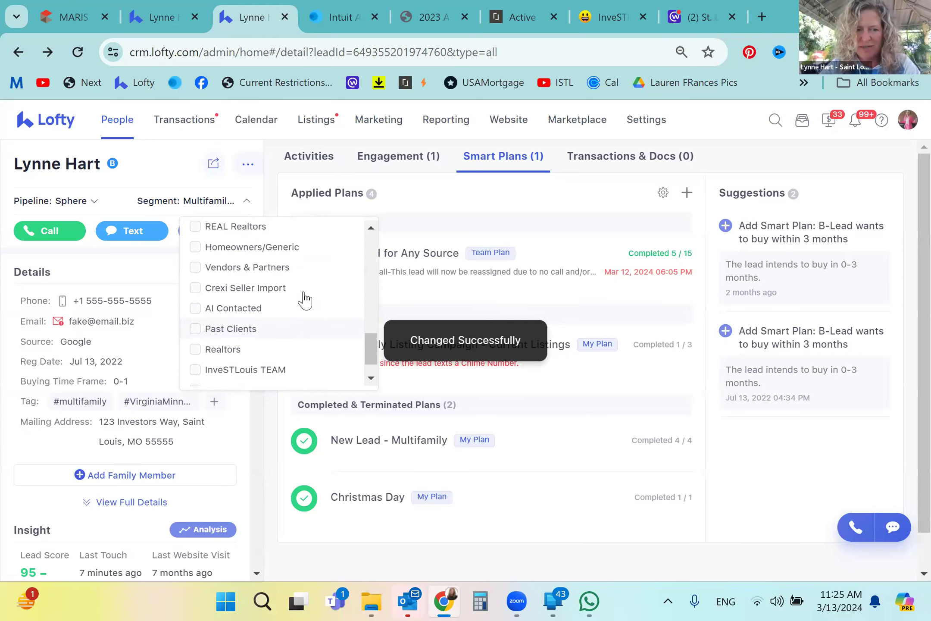
pyautogui.scroll(1, 305, 297)
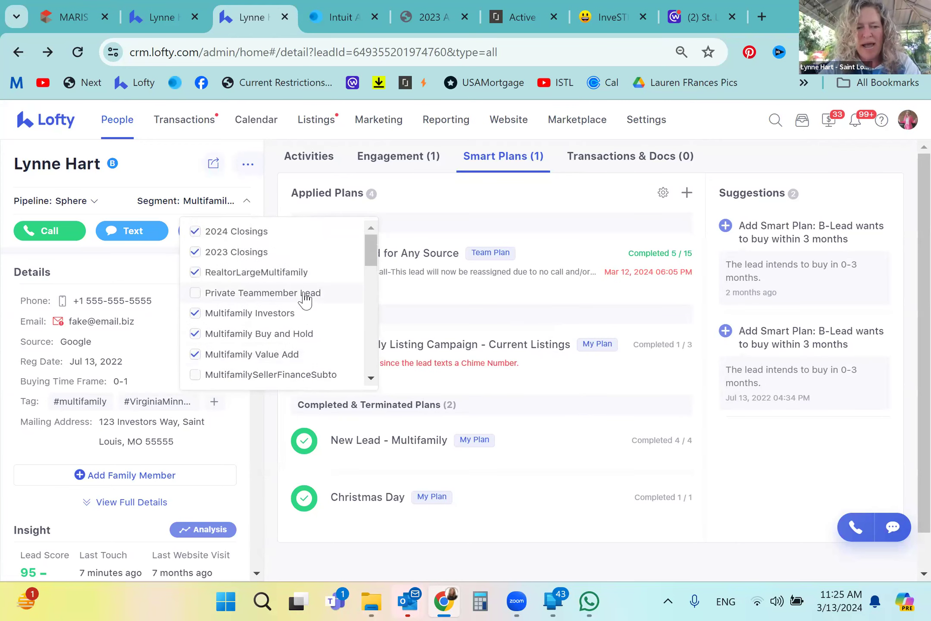
pyautogui.scroll(-2, 253, 352)
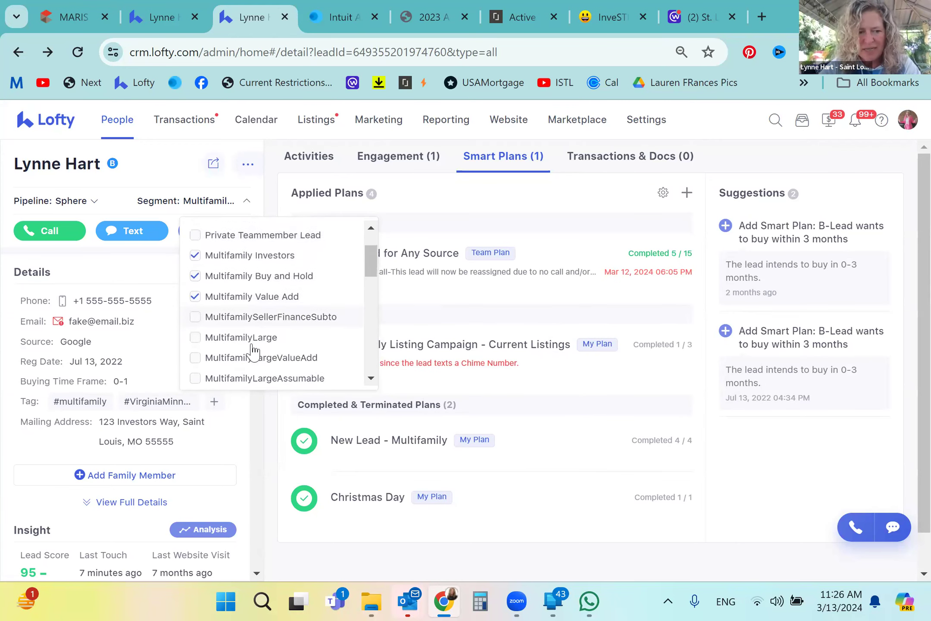
pyautogui.scroll(-3, 303, 326)
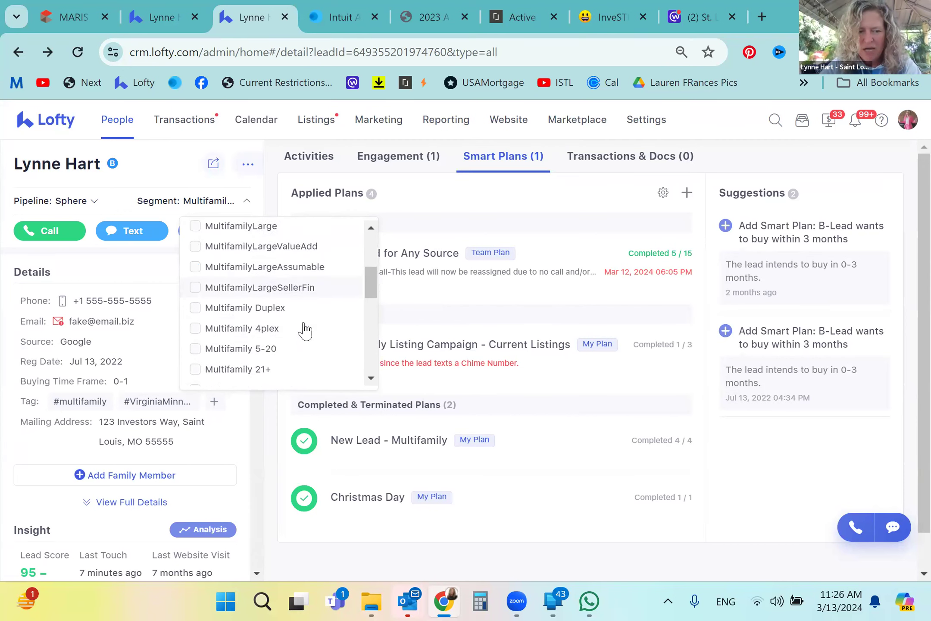
pyautogui.scroll(-3, 305, 330)
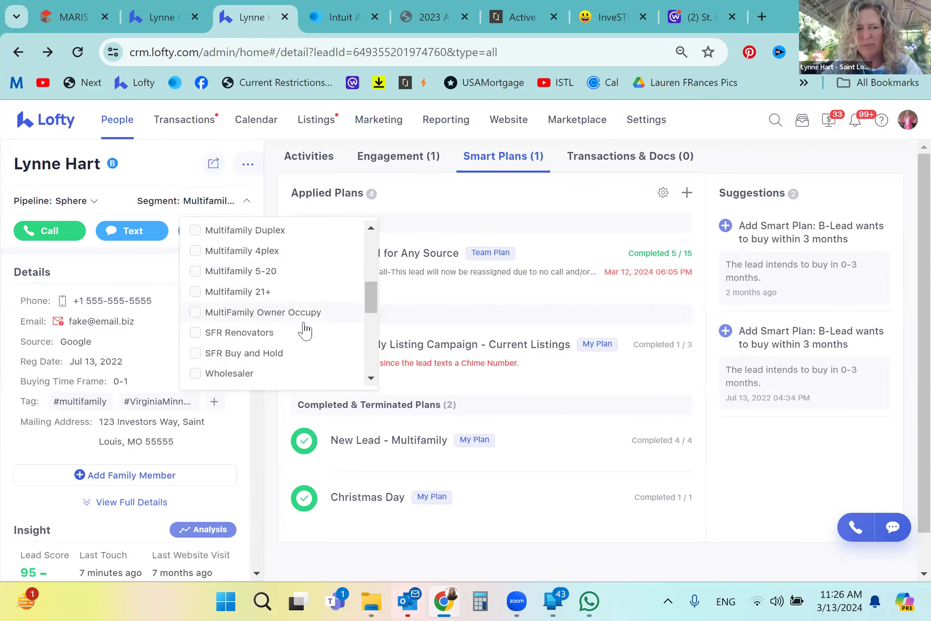
pyautogui.scroll(-3, 305, 330)
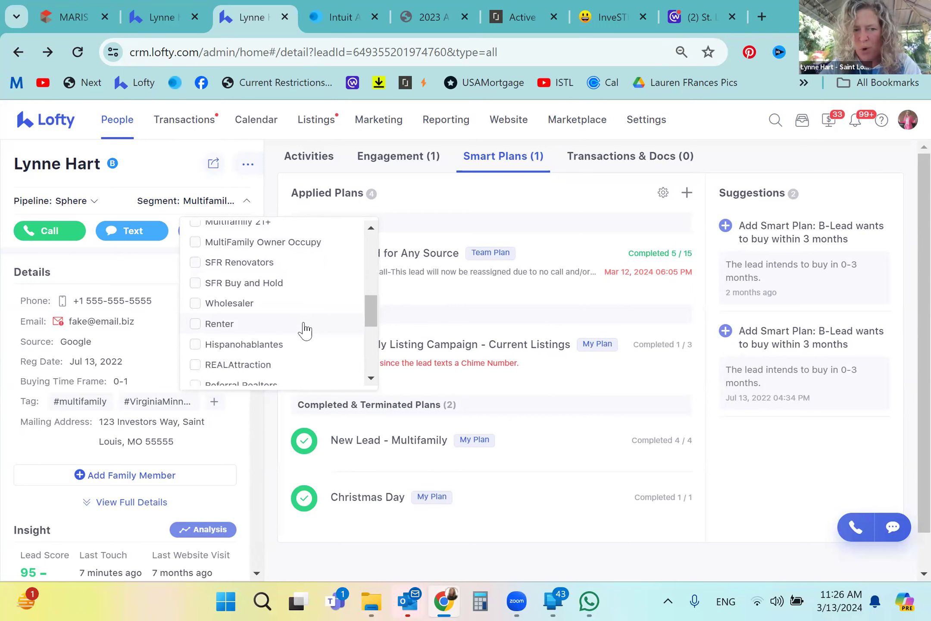
pyautogui.scroll(-2, 304, 330)
pyautogui.scroll(-3, 305, 329)
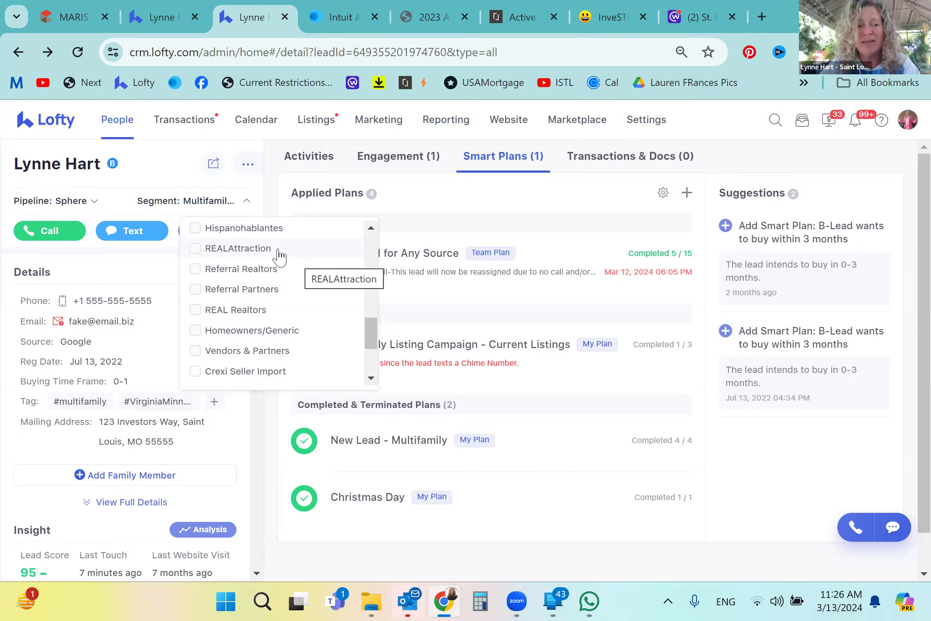
pyautogui.click(200, 257)
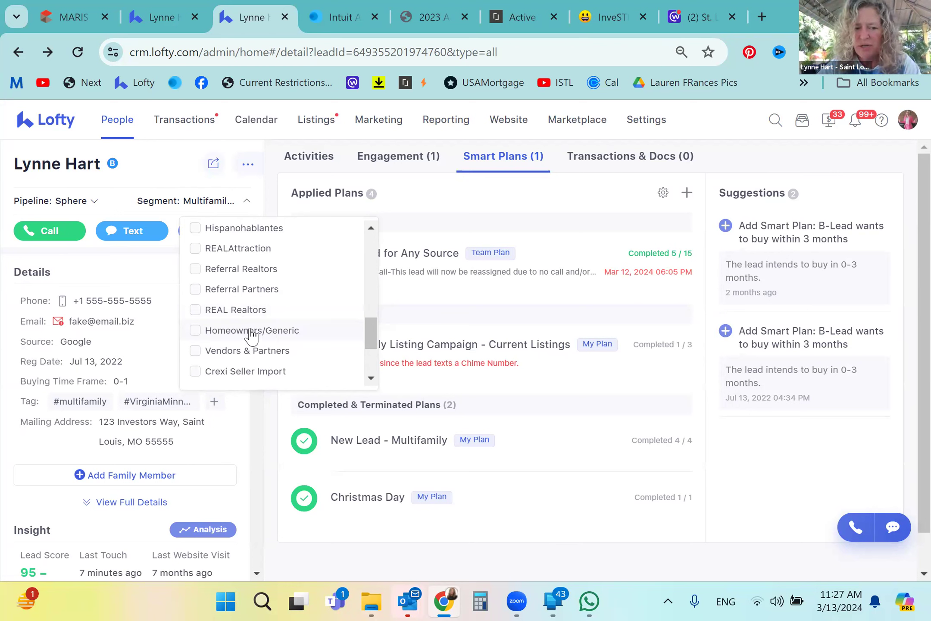
# - Add the lead to the Past Clients segment and close the segment list
pyautogui.scroll(-3, 252, 335)
pyautogui.scroll(3, 253, 333)
pyautogui.scroll(-4, 252, 333)
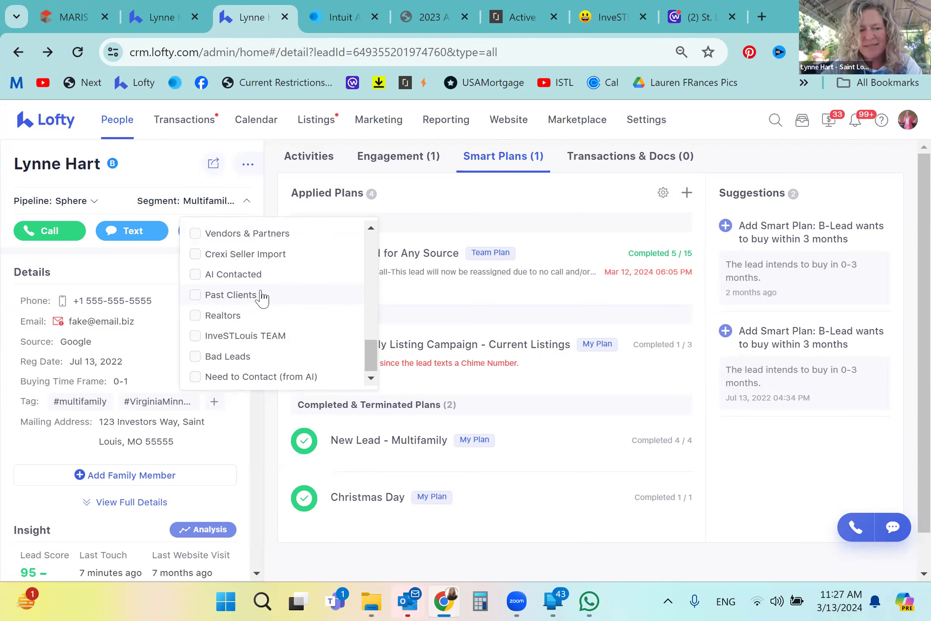
pyautogui.click(196, 296)
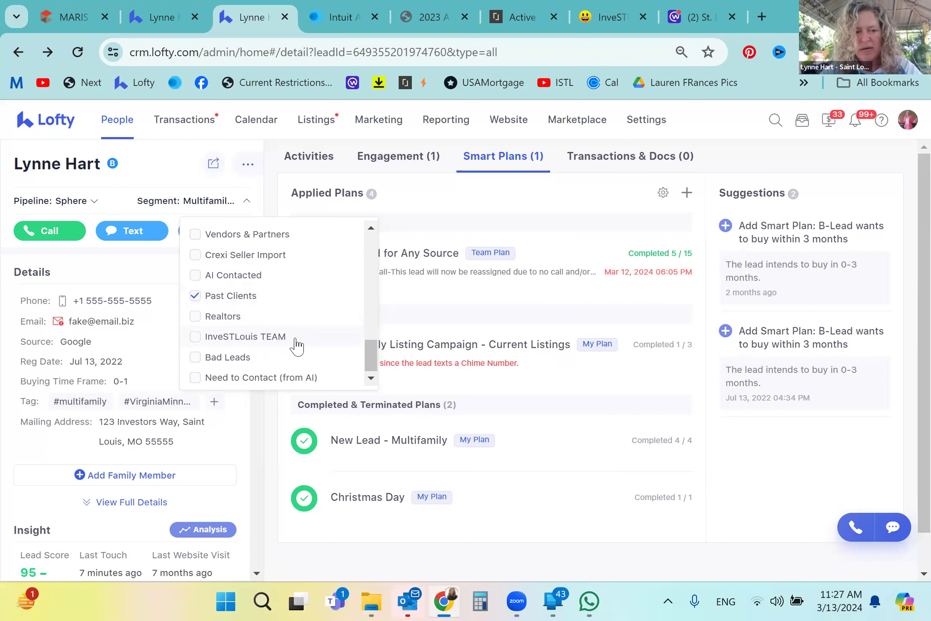
pyautogui.scroll(-1, 306, 341)
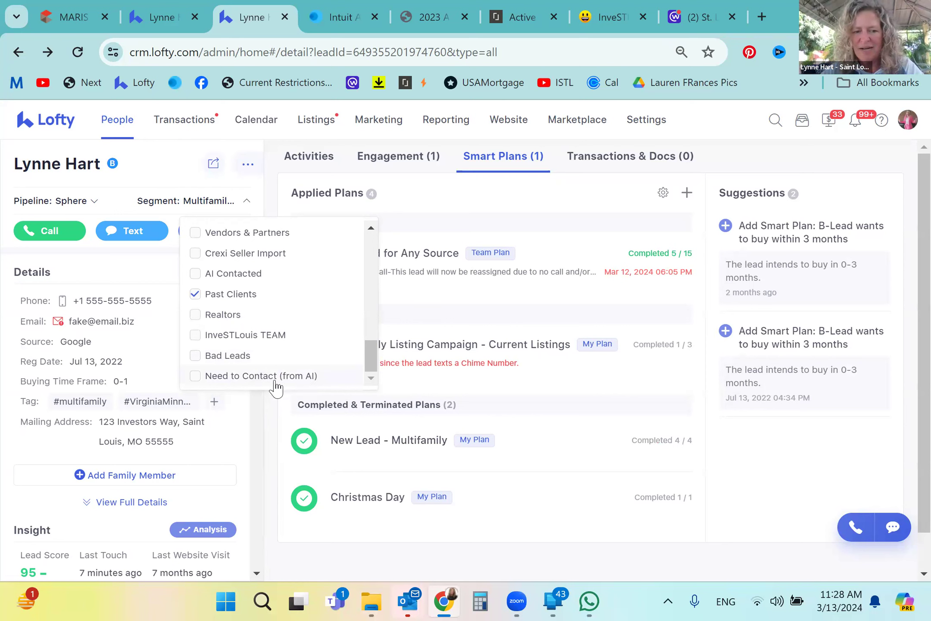
pyautogui.scroll(12, 323, 297)
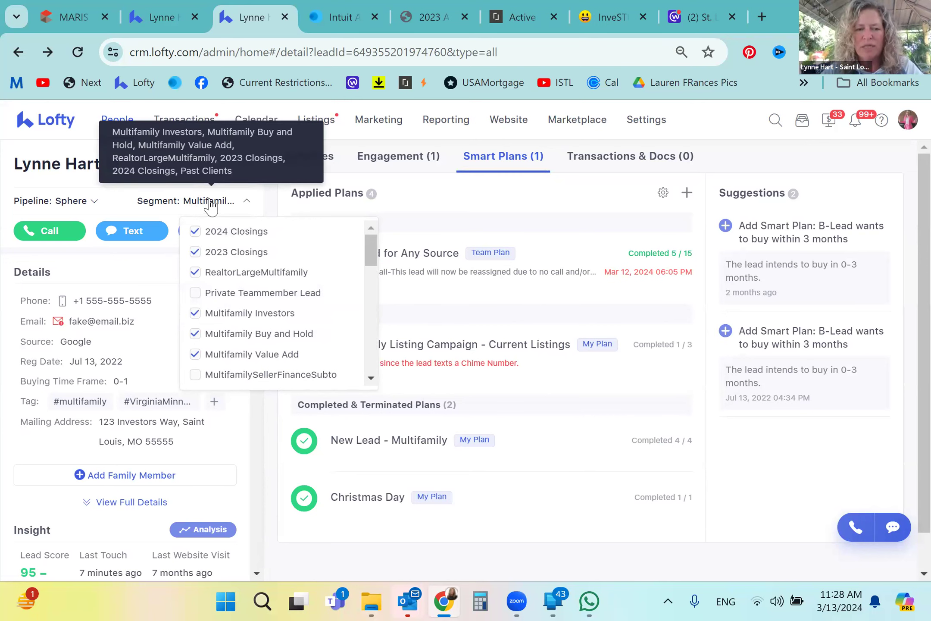
pyautogui.click(449, 196)
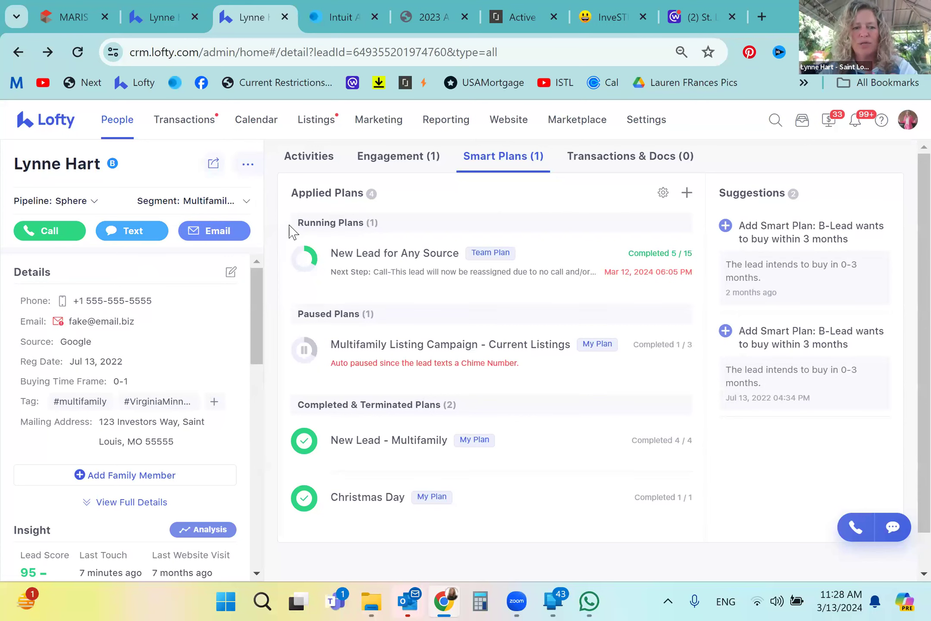
# - Look over the lead's running, paused and completed smart plans, and view its transactions and documents
pyautogui.scroll(-5, 179, 365)
pyautogui.scroll(5, 179, 364)
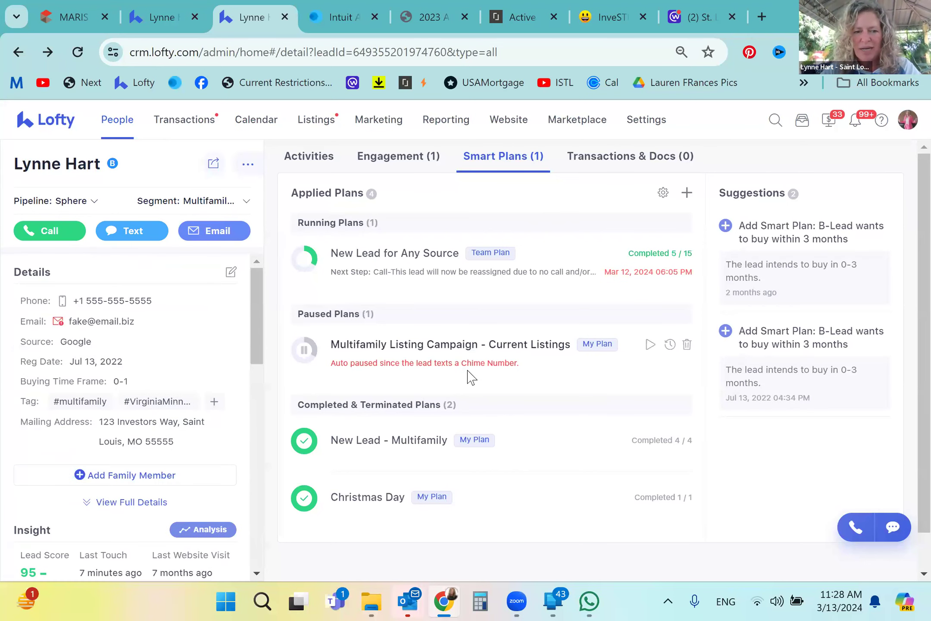
pyautogui.scroll(-1, 470, 378)
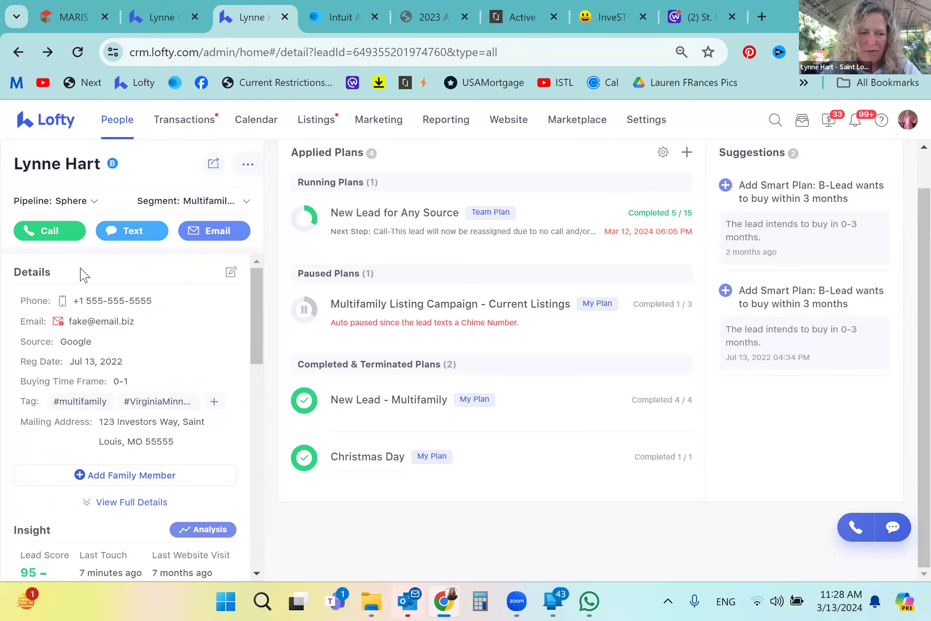
pyautogui.scroll(1, 456, 365)
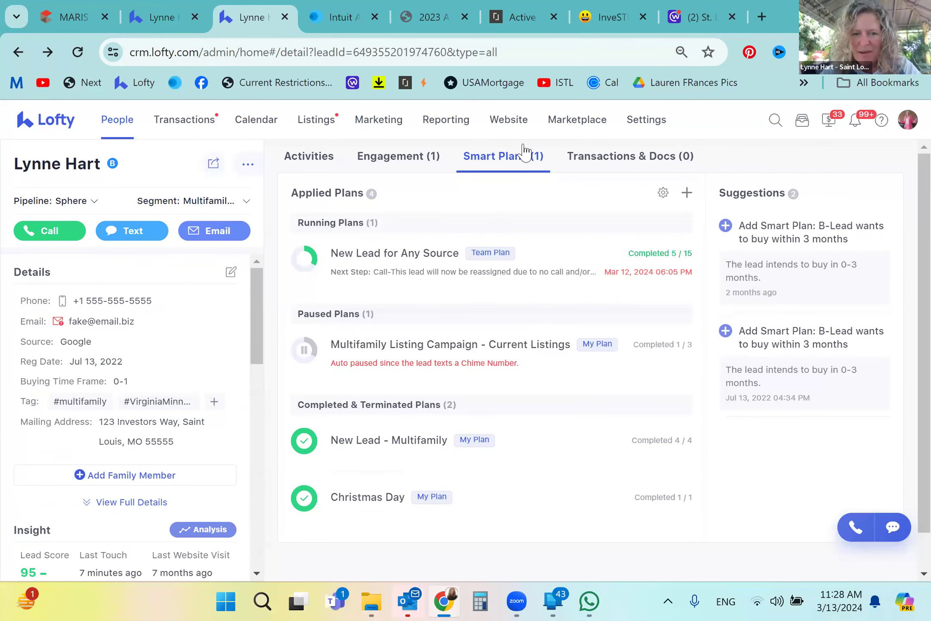
pyautogui.click(641, 160)
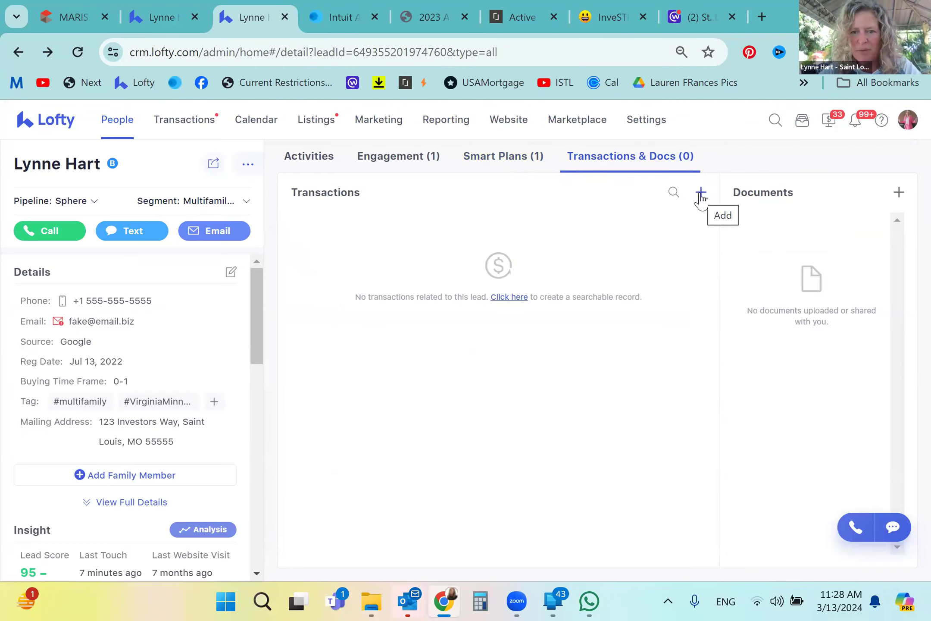
# - Start a new task for the lead described as "next task should be to follow up on training with your team after the 3/13"
pyautogui.click(300, 164)
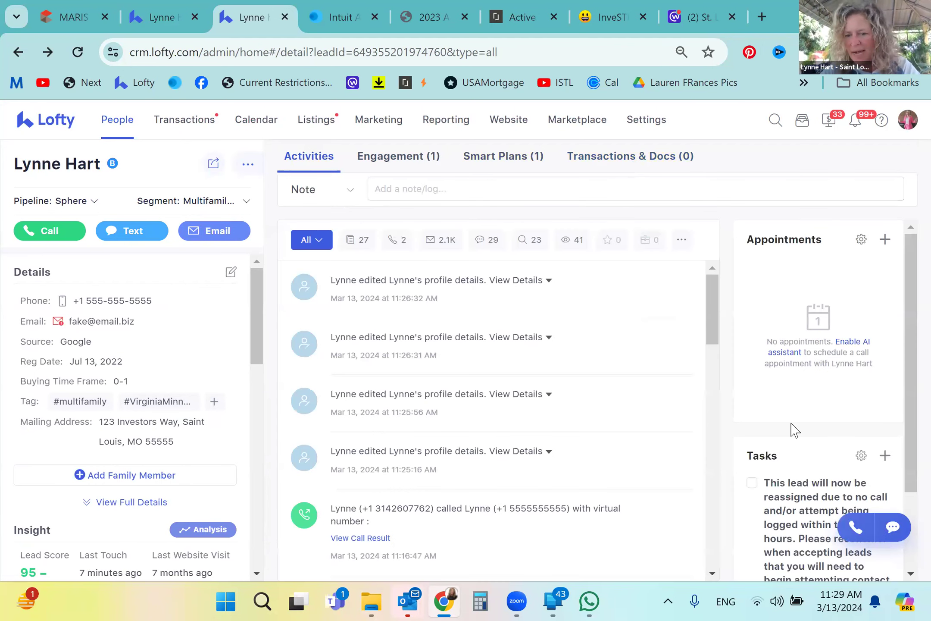
pyautogui.scroll(-2, 825, 466)
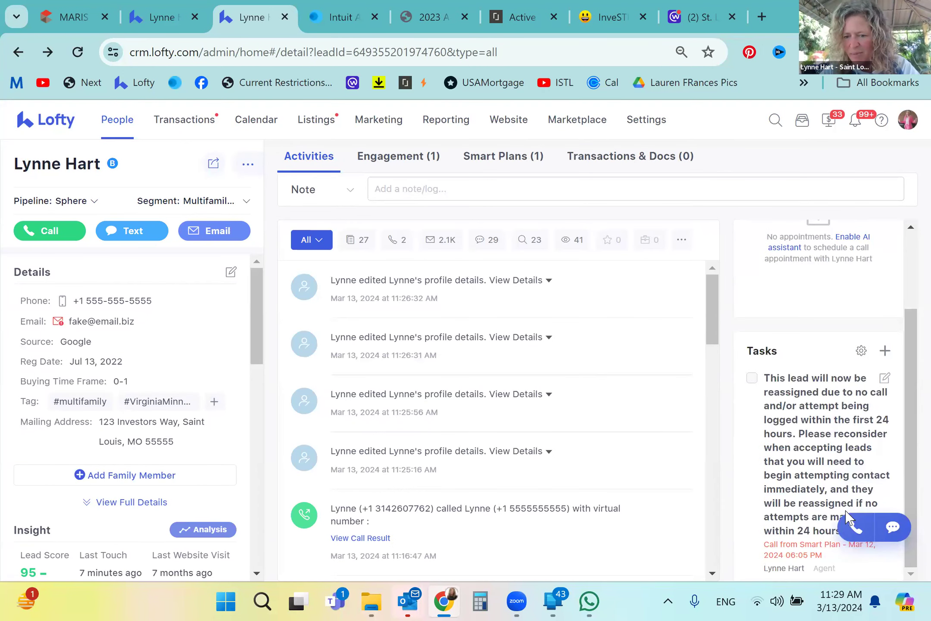
pyautogui.click(885, 352)
pyautogui.click(407, 200)
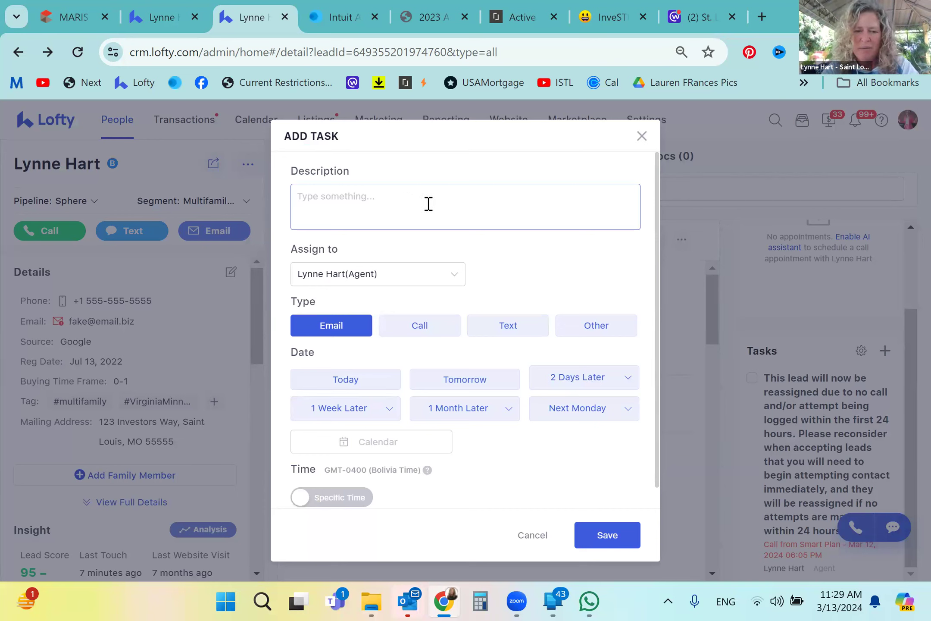
pyautogui.write('next tas')
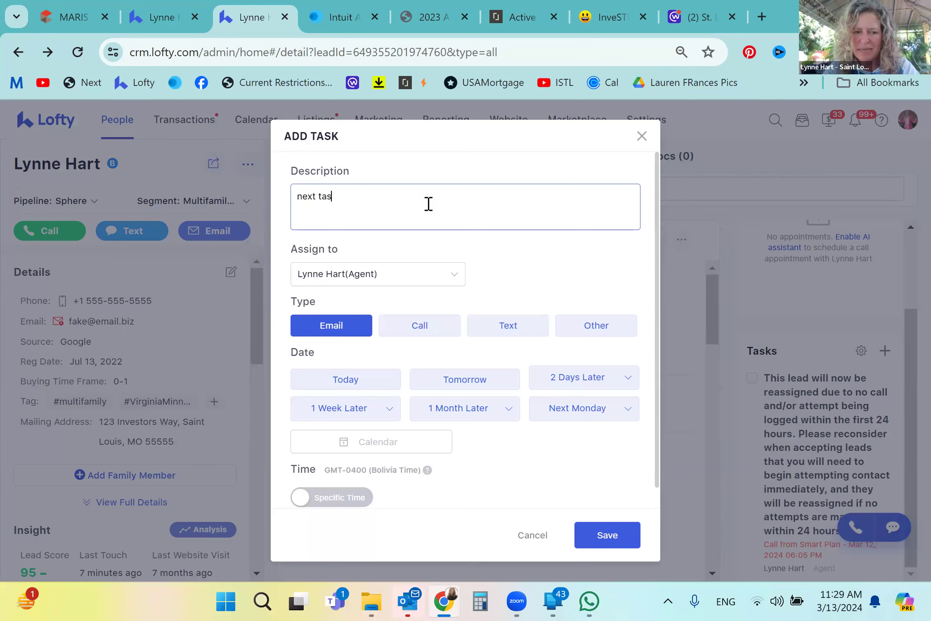
pyautogui.write('k should be')
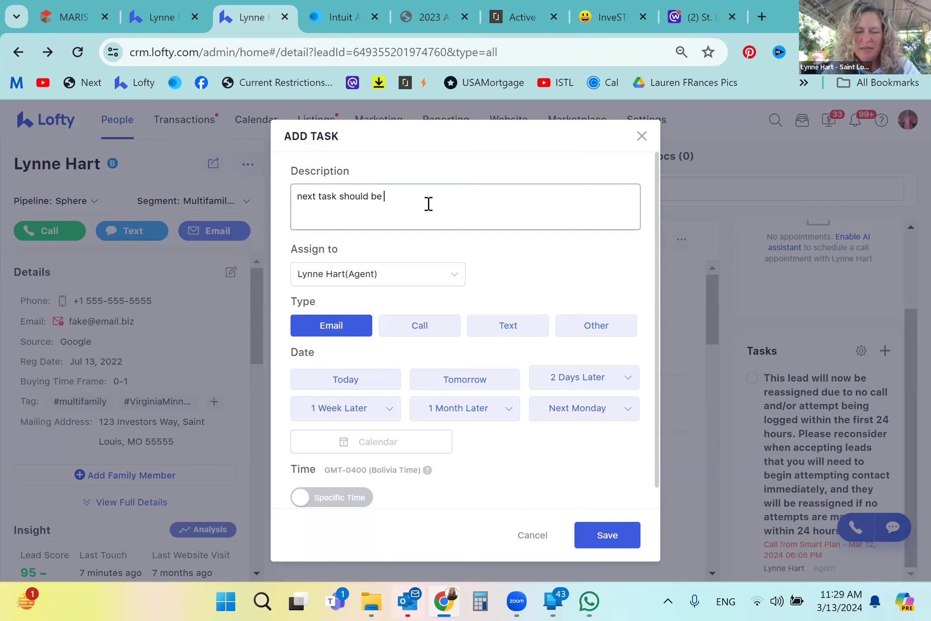
pyautogui.write(' to follow up on training with your')
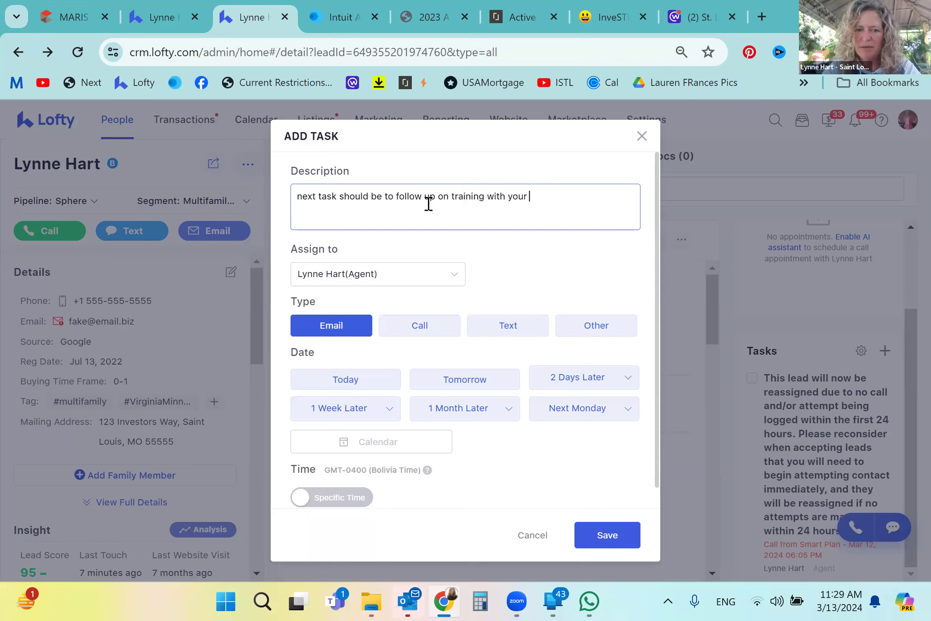
pyautogui.write(' team after the 3/13')
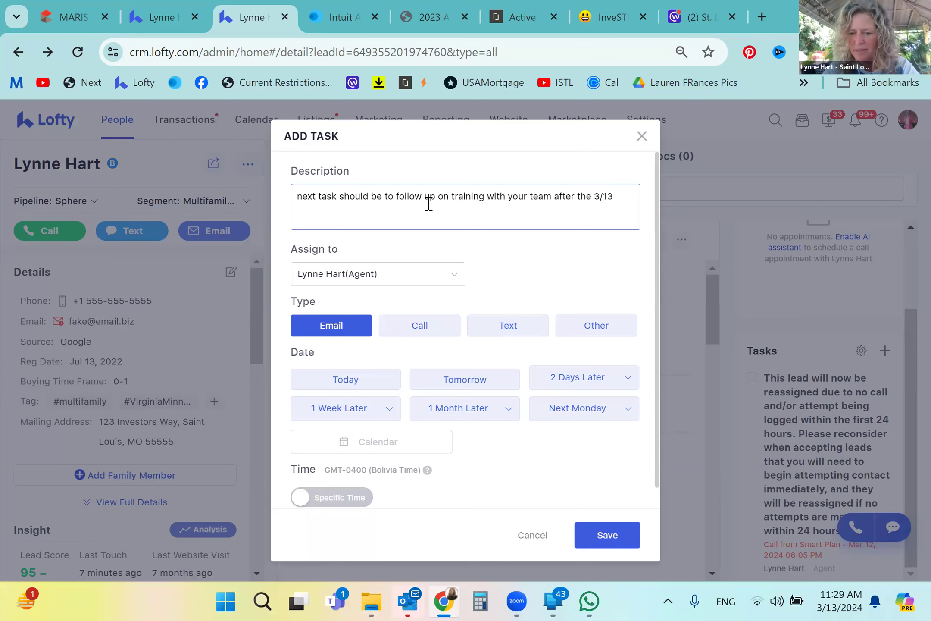
# - Complete the task description with "short version of lead documentation and handling with new templates and requirements for documentation and automated smartplans."
pyautogui.write(' short ')
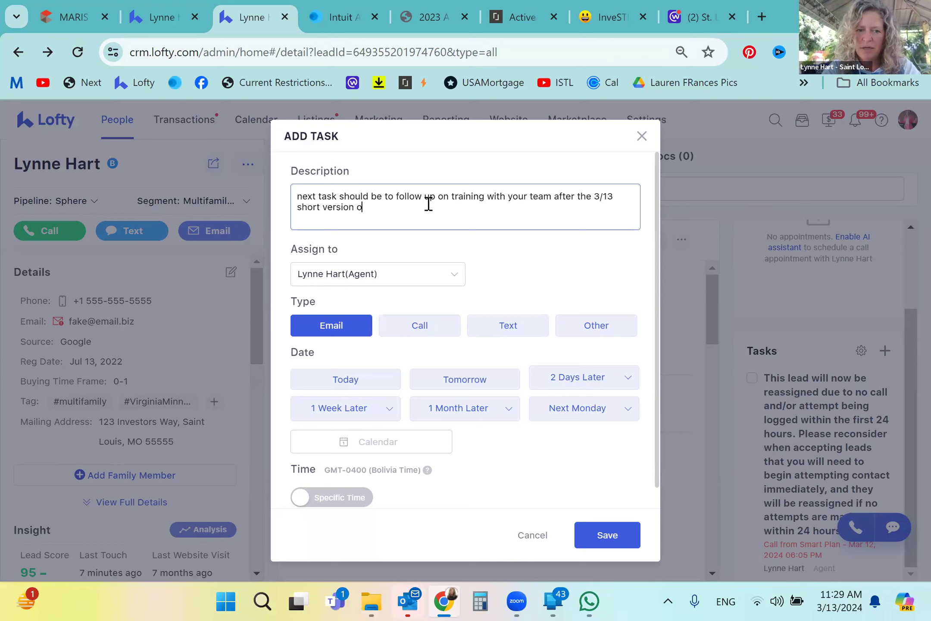
pyautogui.write('version of lead documentation and and handling with new templa')
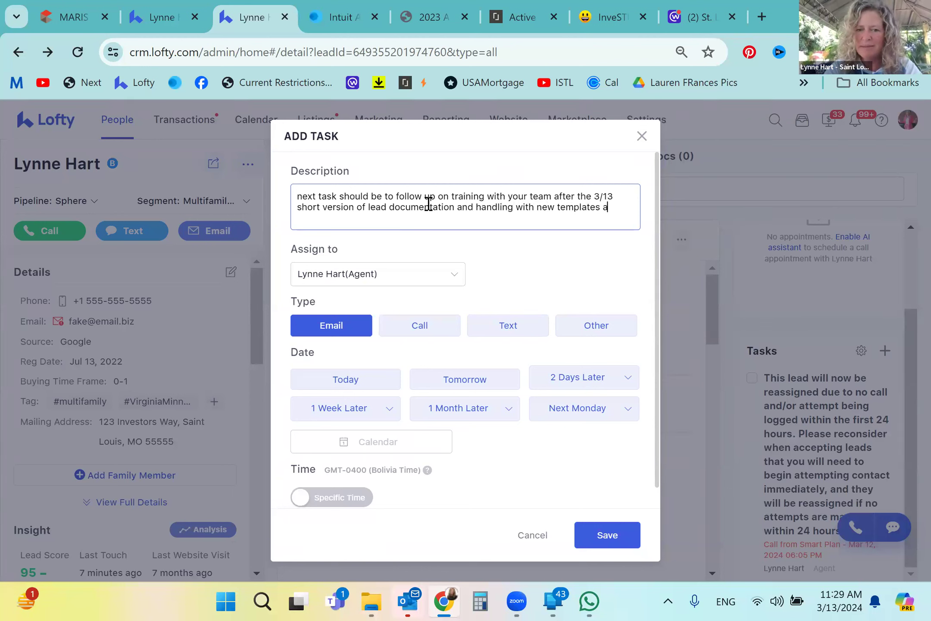
pyautogui.write('tes and requirements for documentation and automated smartplans.')
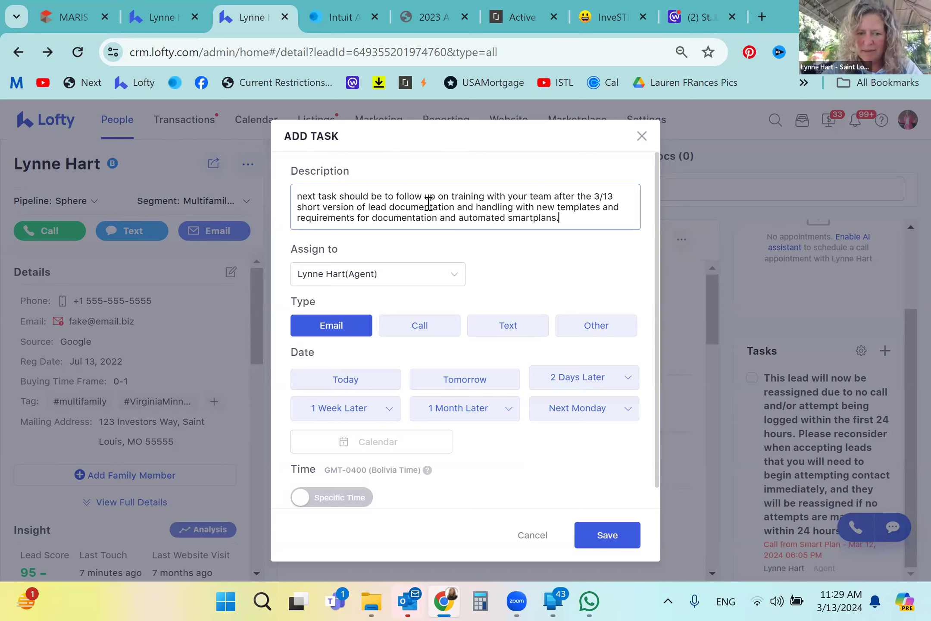
# - Set the new task's type to Call and enable a specific time for it
pyautogui.click(420, 326)
pyautogui.scroll(-1, 548, 433)
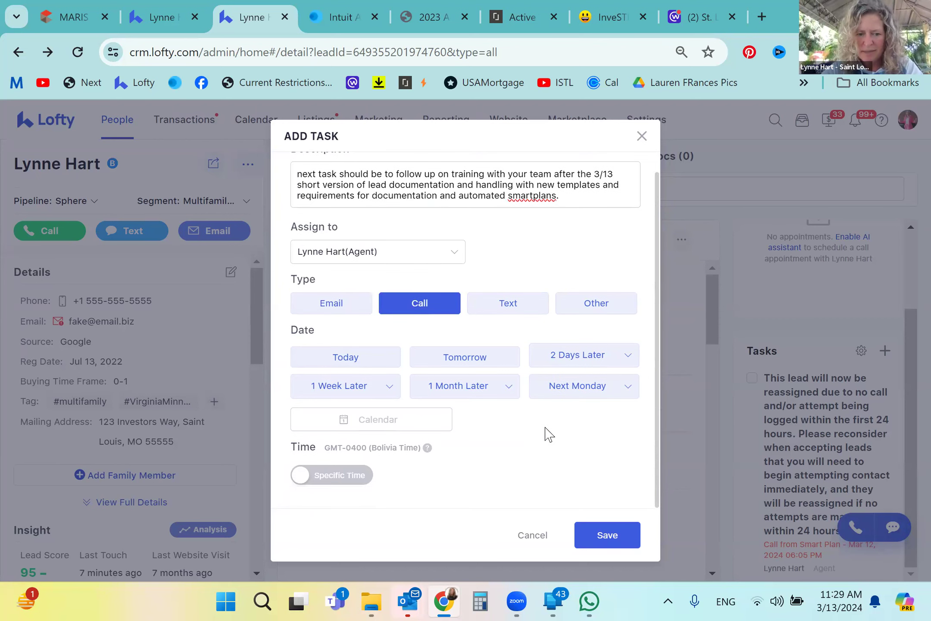
pyautogui.click(300, 477)
pyautogui.scroll(-1, 480, 457)
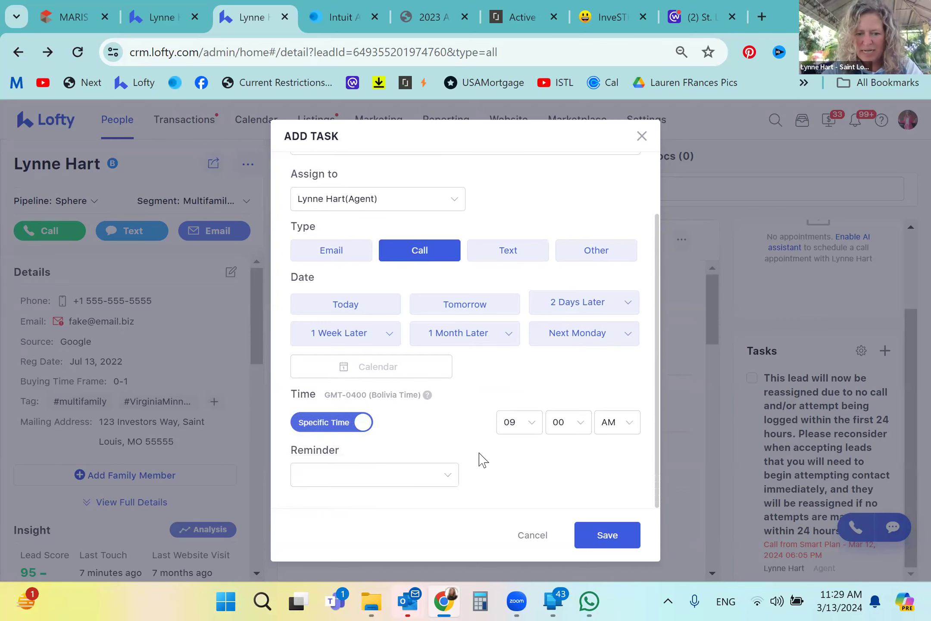
pyautogui.scroll(1, 401, 474)
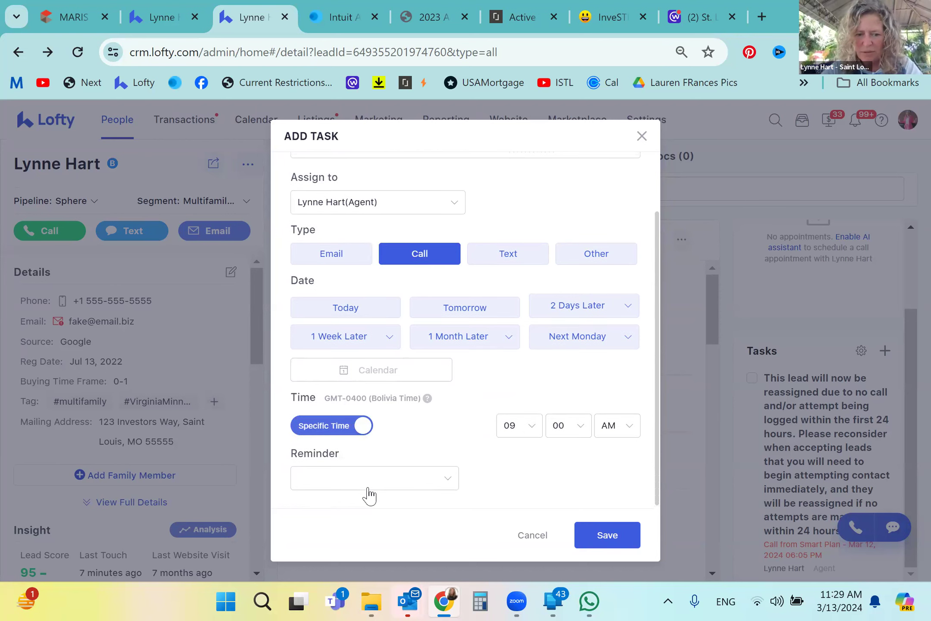
# - Set the new task's reminder to SMS, 5 minutes before due
pyautogui.click(364, 485)
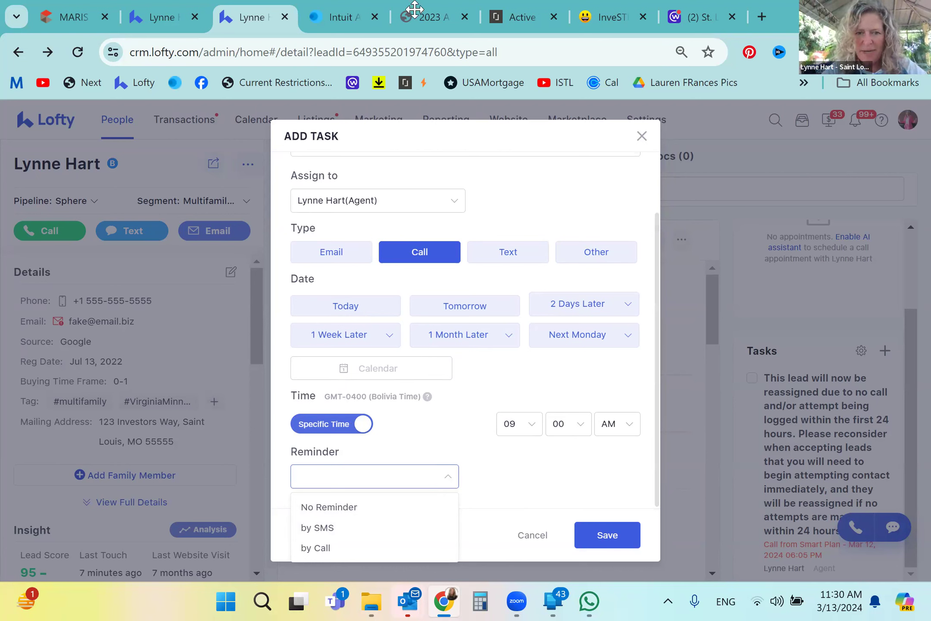
pyautogui.click(290, 550)
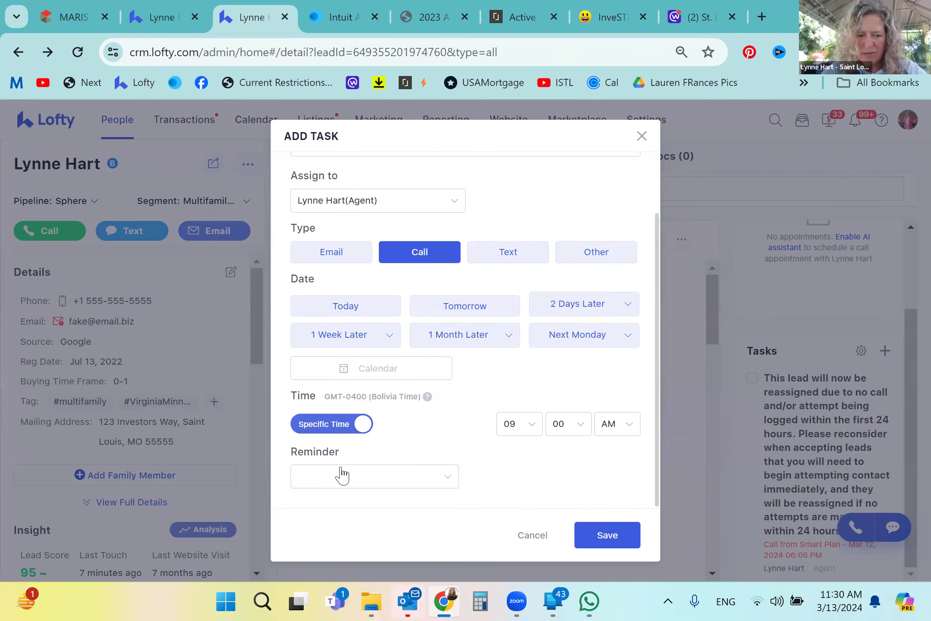
pyautogui.click(409, 486)
pyautogui.click(322, 527)
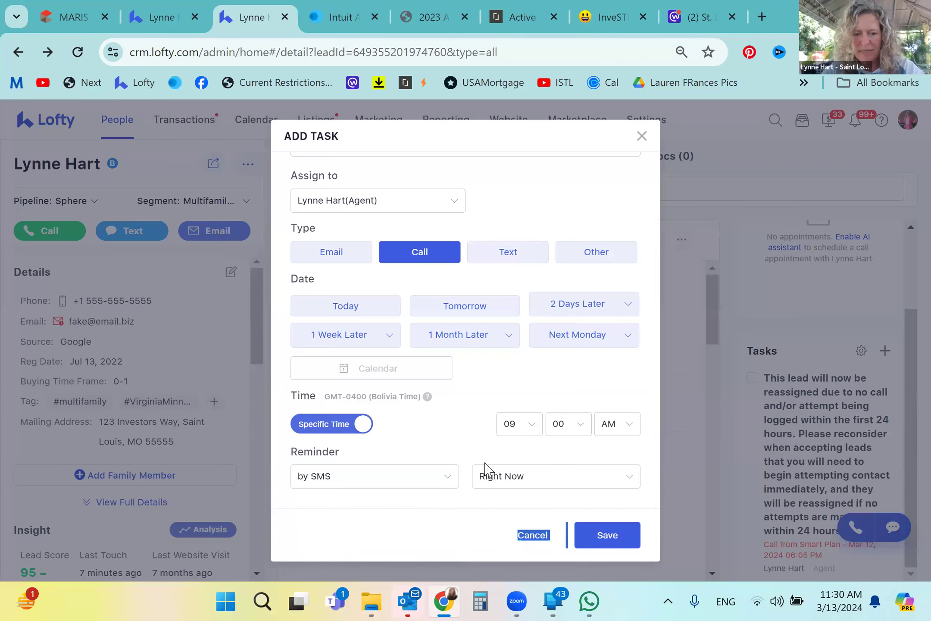
pyautogui.click(547, 481)
pyautogui.click(527, 382)
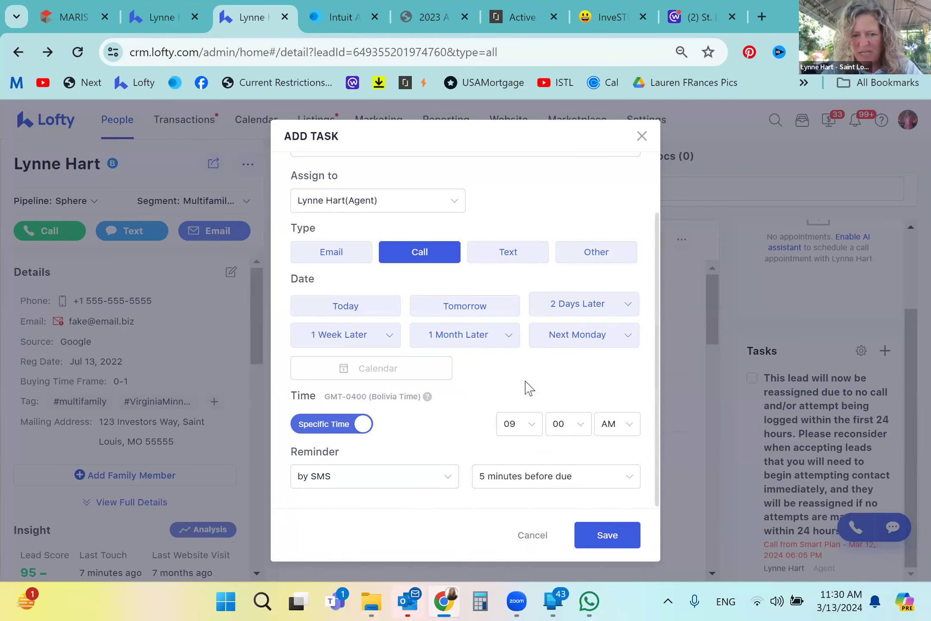
# - Save the new task and mark the overdue lead-reassignment task as completed
pyautogui.click(616, 535)
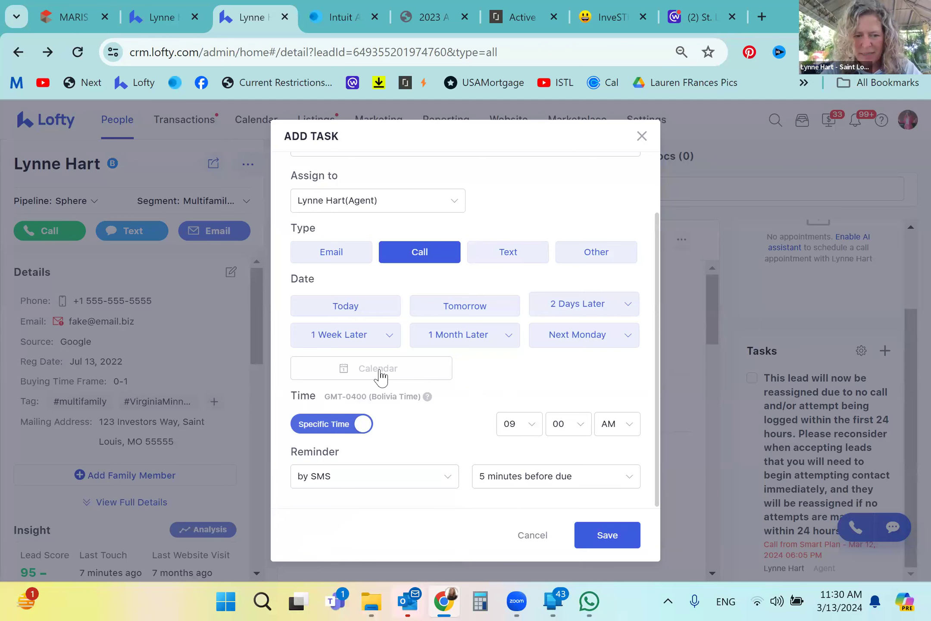
pyautogui.click(613, 536)
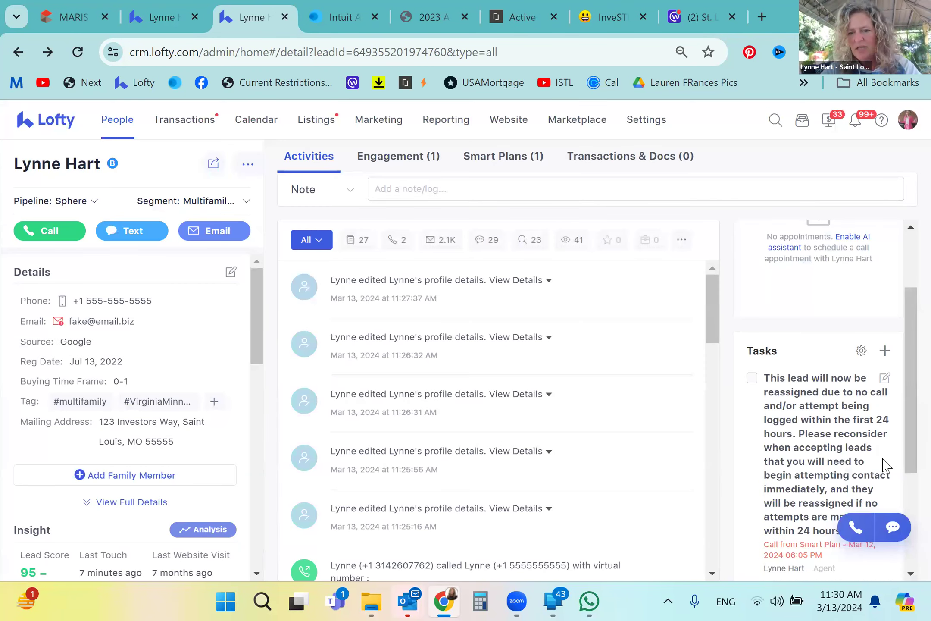
pyautogui.scroll(-2, 806, 439)
pyautogui.click(752, 307)
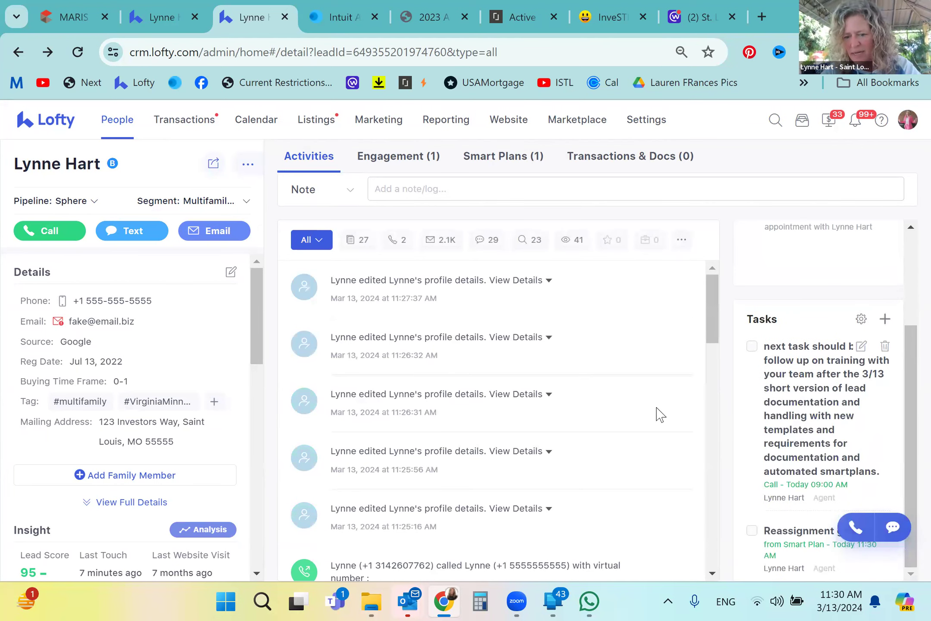
# - Call the lead, set the call outcome to No Answer and start a call note
pyautogui.click(51, 233)
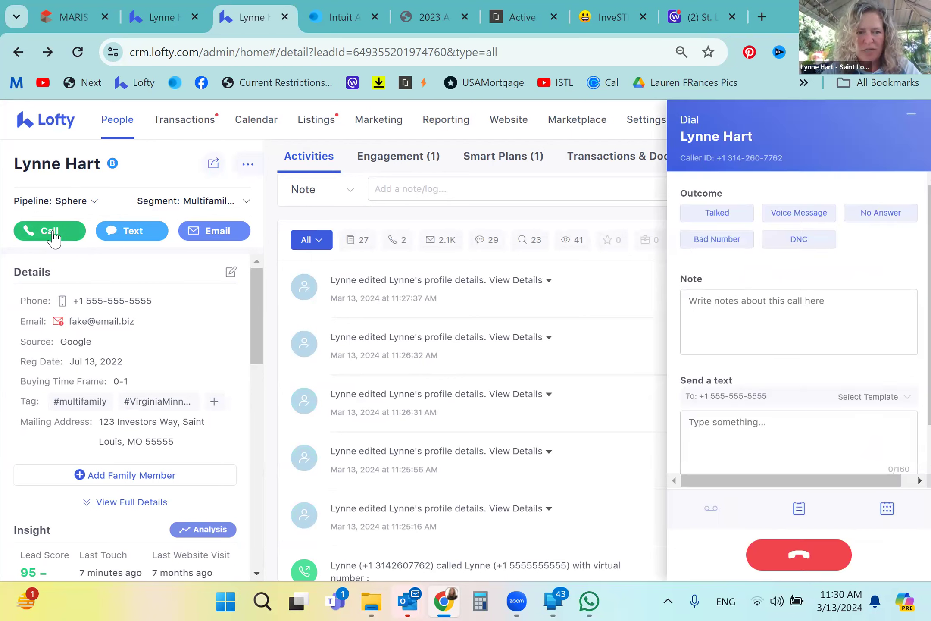
pyautogui.click(710, 220)
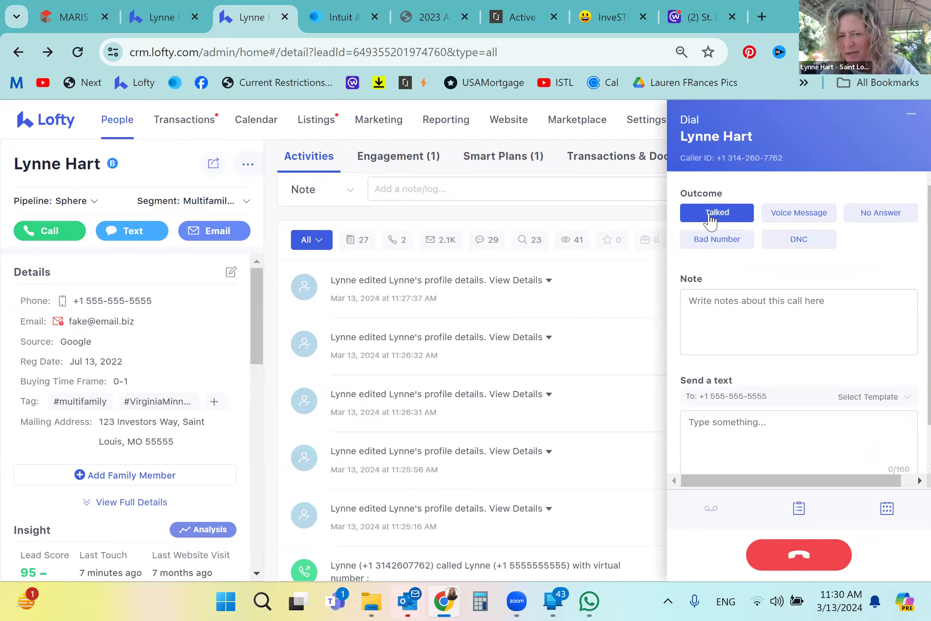
pyautogui.click(881, 215)
pyautogui.scroll(-1, 785, 339)
pyautogui.click(755, 260)
pyautogui.write('WRiting ')
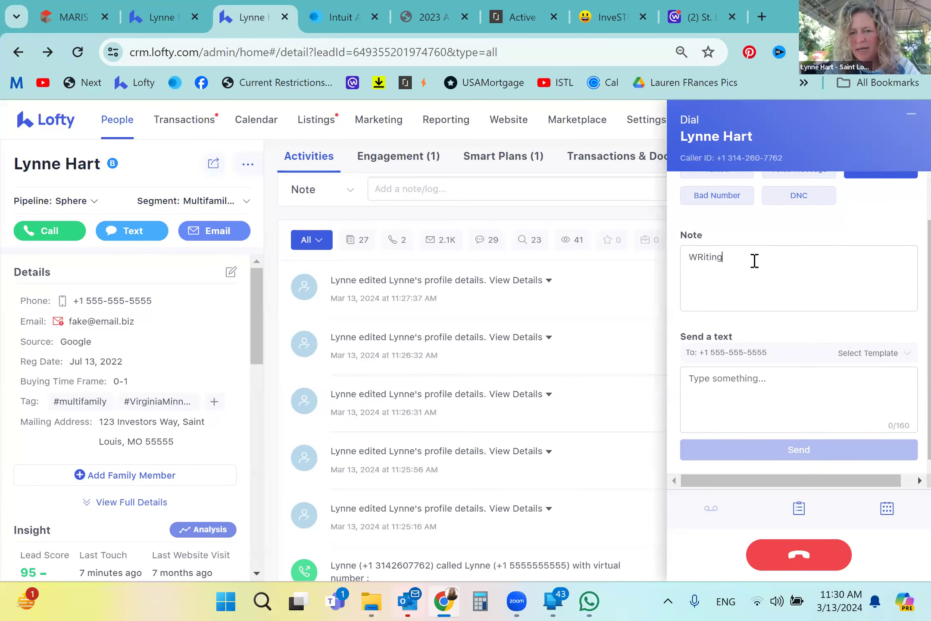
pyautogui.write('a')
pyautogui.press('BackSpace')
pyautogui.press('BackSpace')
pyautogui.press('BackSpace')
pyautogui.press('BackSpace')
pyautogui.press('BackSpace')
pyautogui.press('BackSpace')
pyautogui.press('BackSpace')
pyautogui.press('BackSpace')
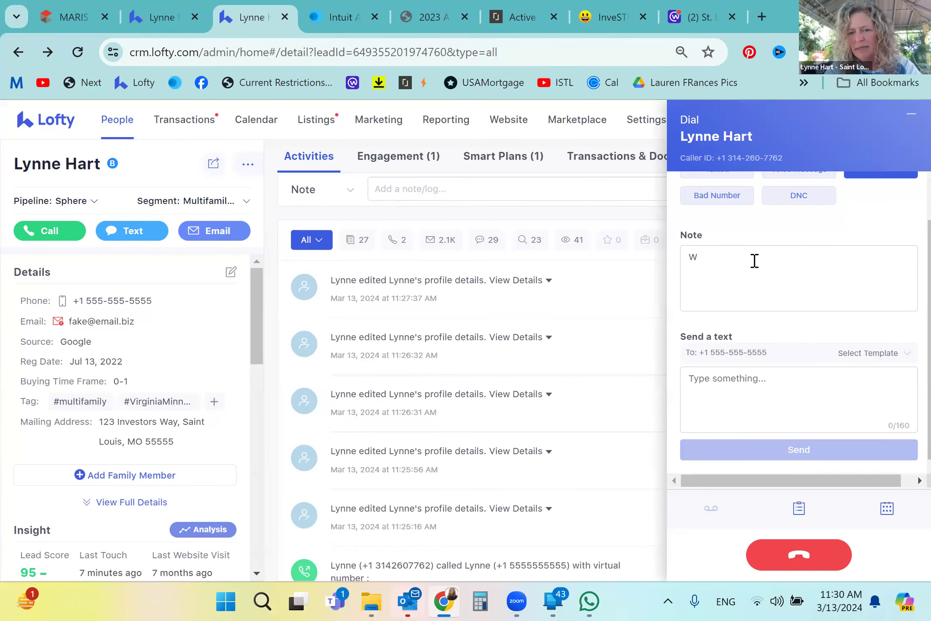
pyautogui.press('BackSpace')
pyautogui.press('BackSpace')
# - Write the call note "Logging the call I made in training but didn't reach me at my fake number"
pyautogui.write('Logging the')
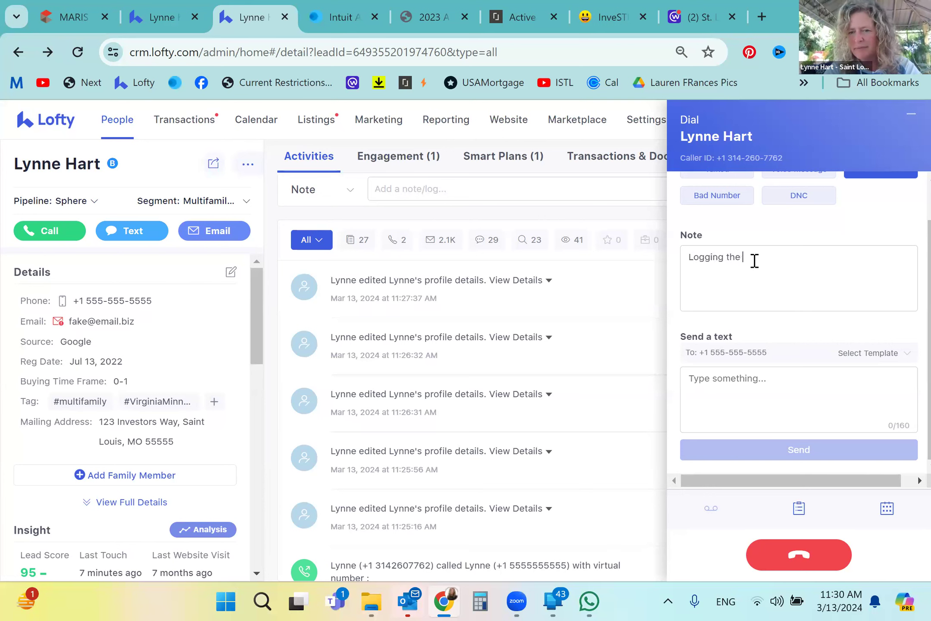
pyautogui.write(' call I made in train')
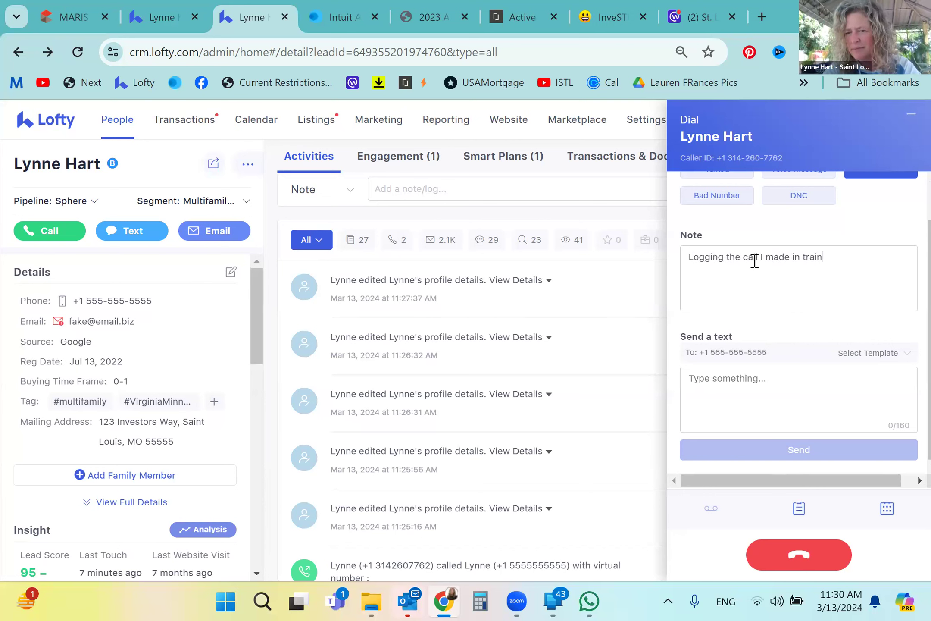
pyautogui.write("ing but didn't reach me at my fake number")
# - Draft a text to the lead from the call window reading "test message reminder......"
pyautogui.click(794, 393)
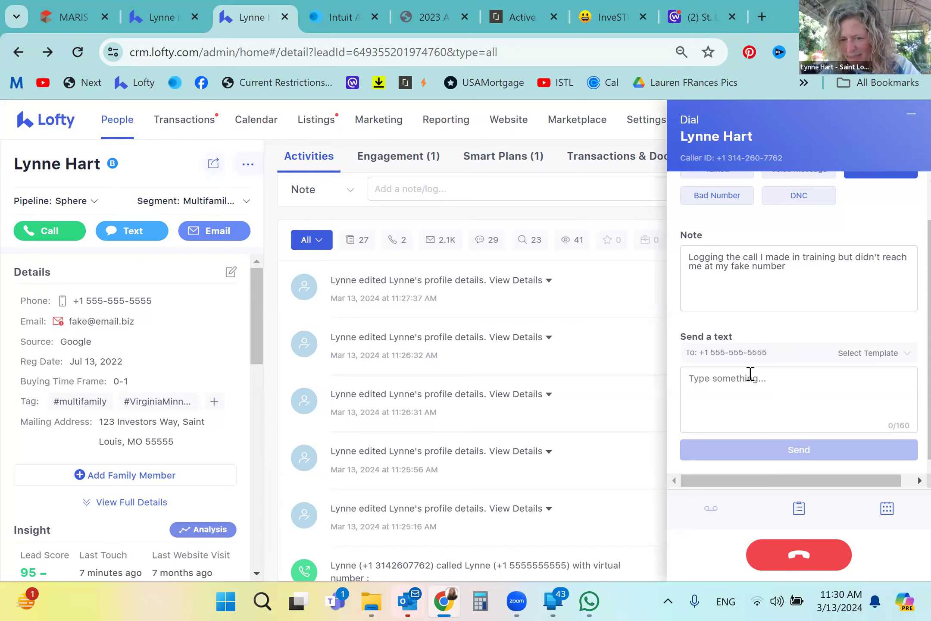
pyautogui.write('test mes')
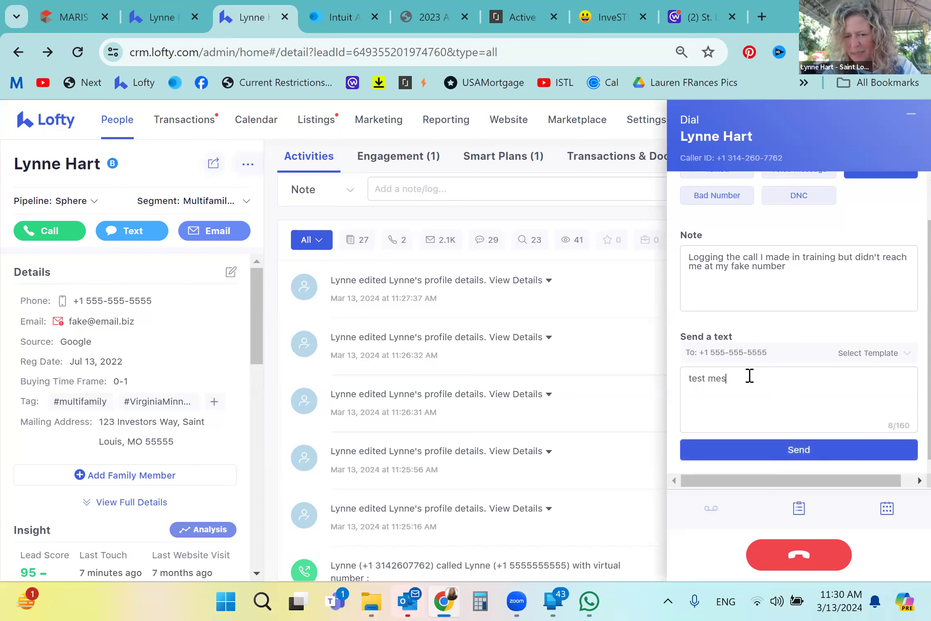
pyautogui.write('sage reminder......')
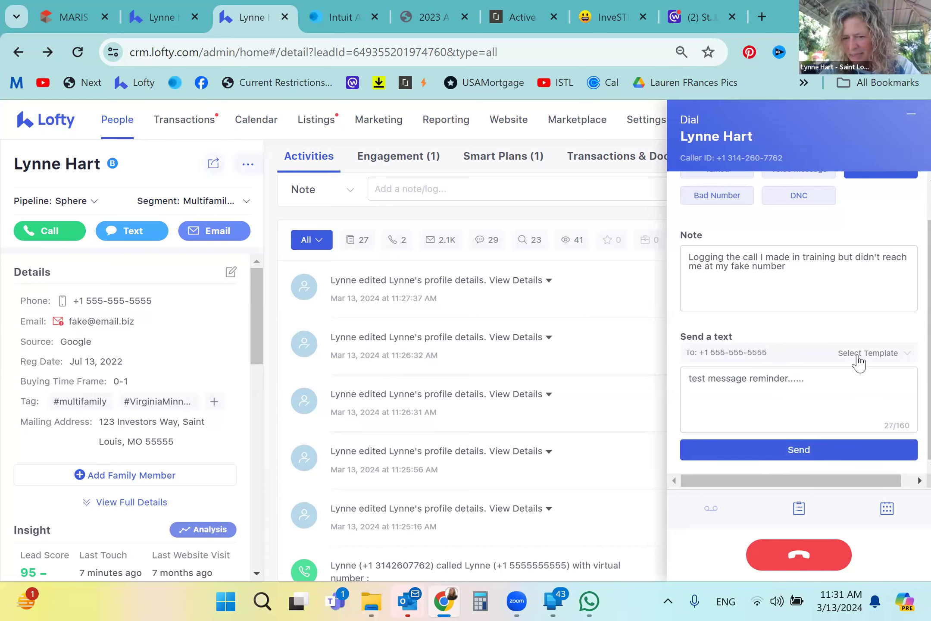
# - Fill the text to the lead with the team template "First Attempt New Lead"
pyautogui.click(856, 358)
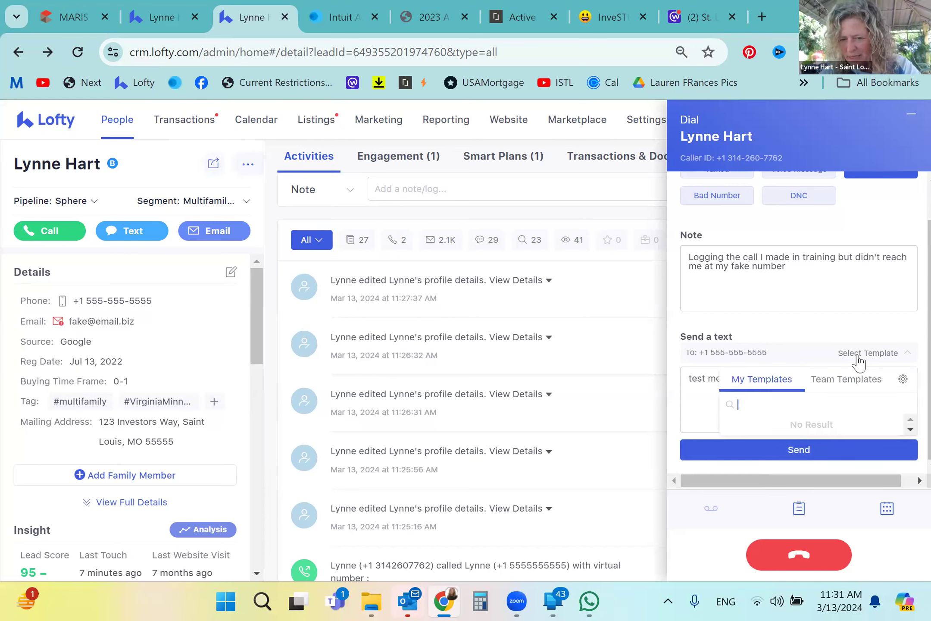
pyautogui.click(847, 382)
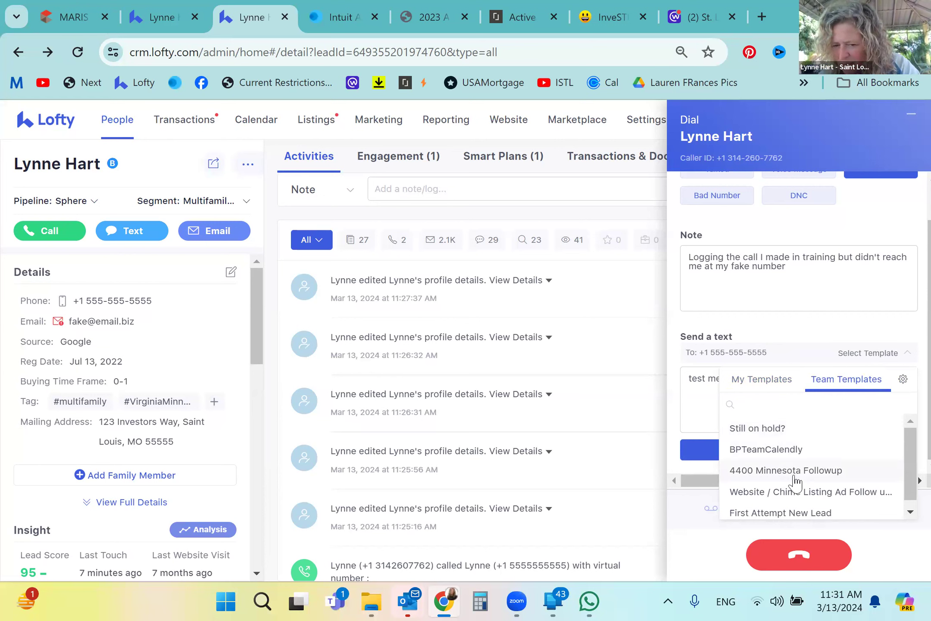
pyautogui.scroll(-1, 795, 482)
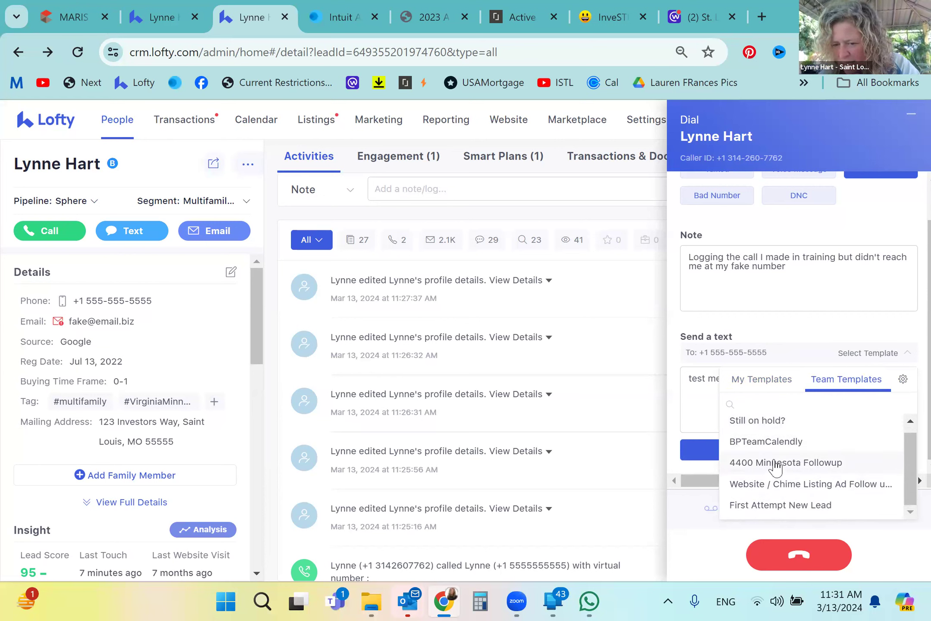
pyautogui.click(761, 508)
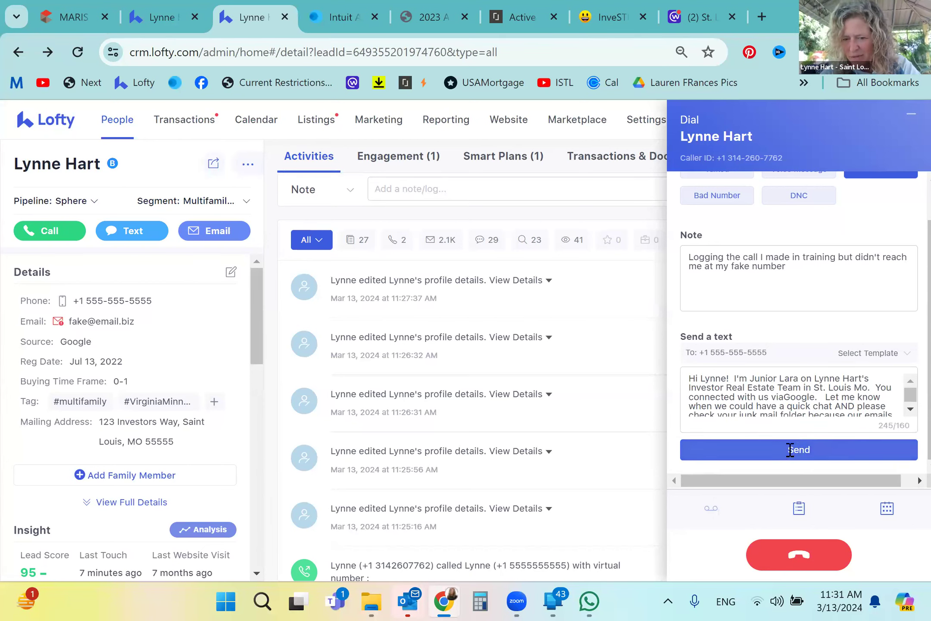
# - Send the templated text to the lead and end the call
pyautogui.click(816, 455)
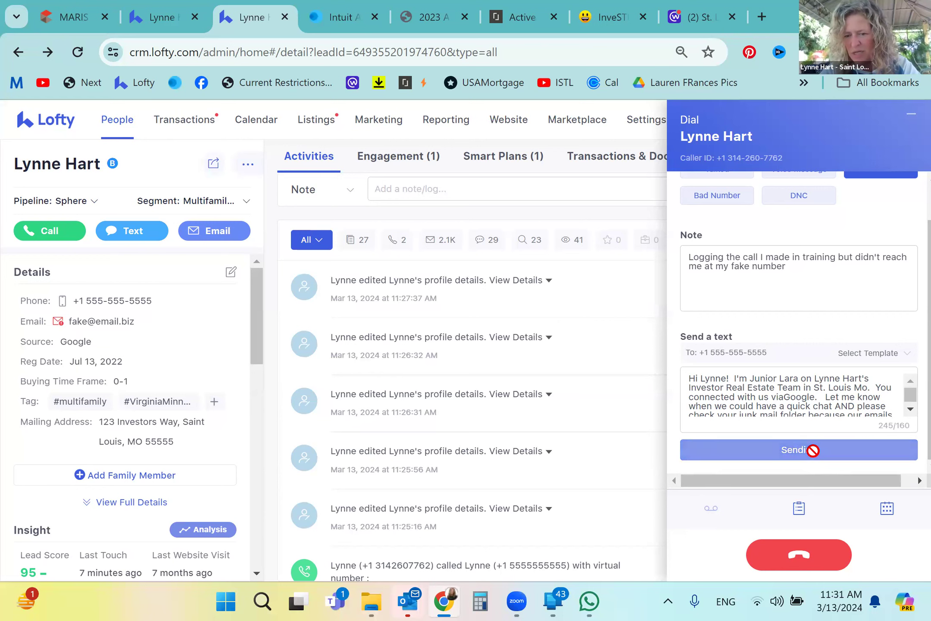
pyautogui.click(803, 559)
pyautogui.click(802, 560)
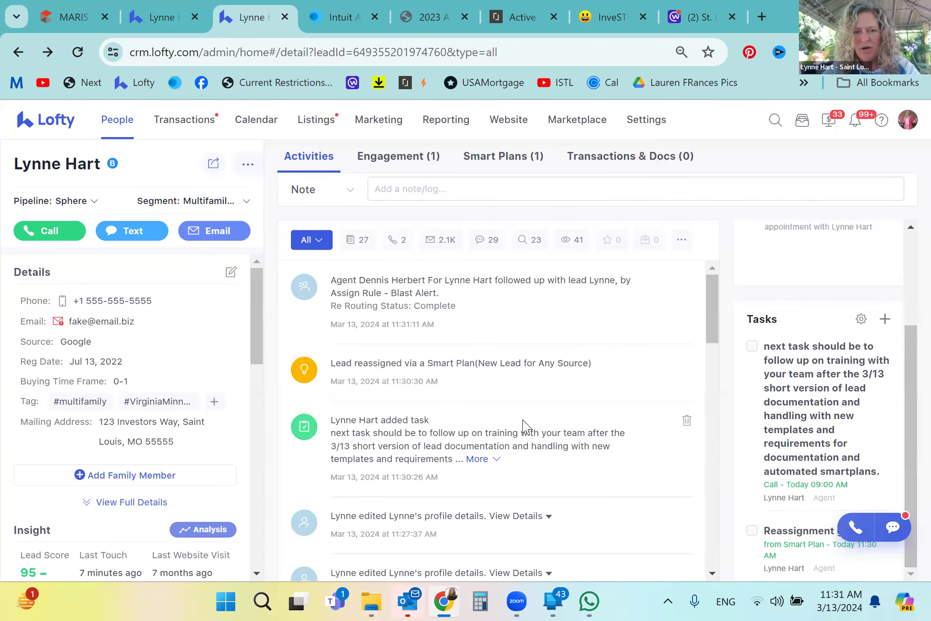